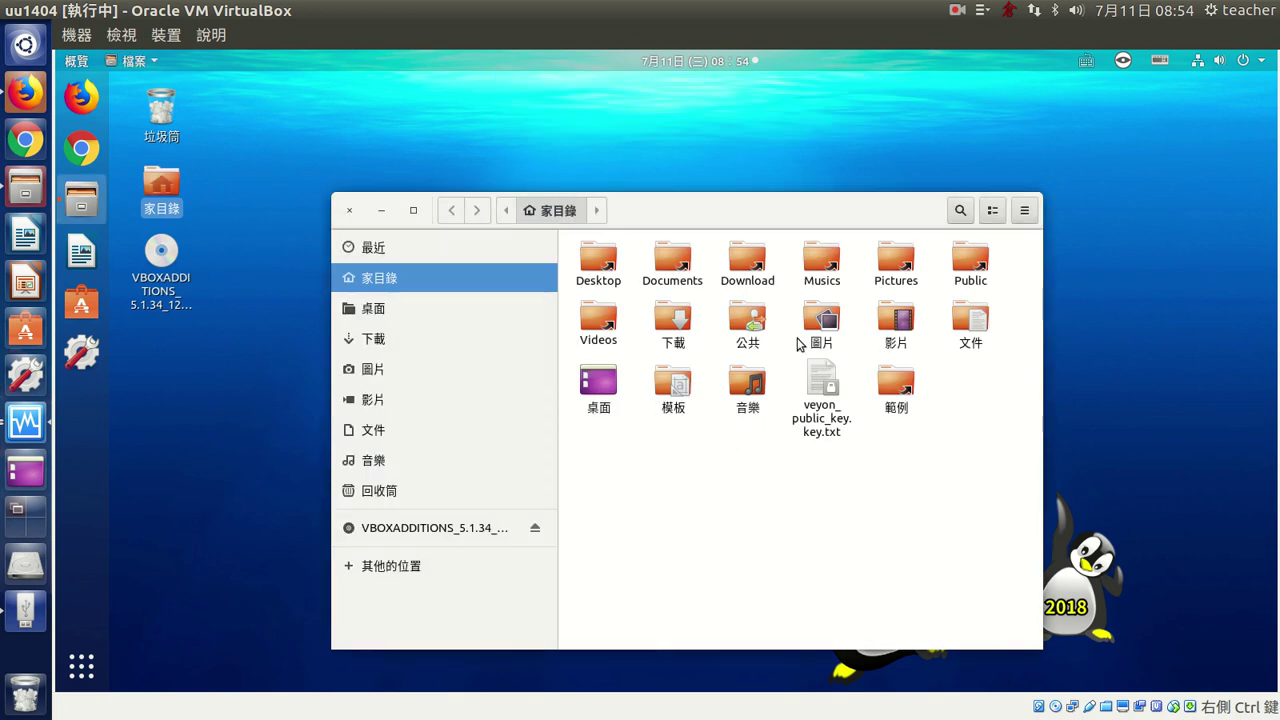
- Bring up the local network sharing settings of 公共 and review its share name 'images'
{"action": "left_click", "coordinate": [756, 326]}
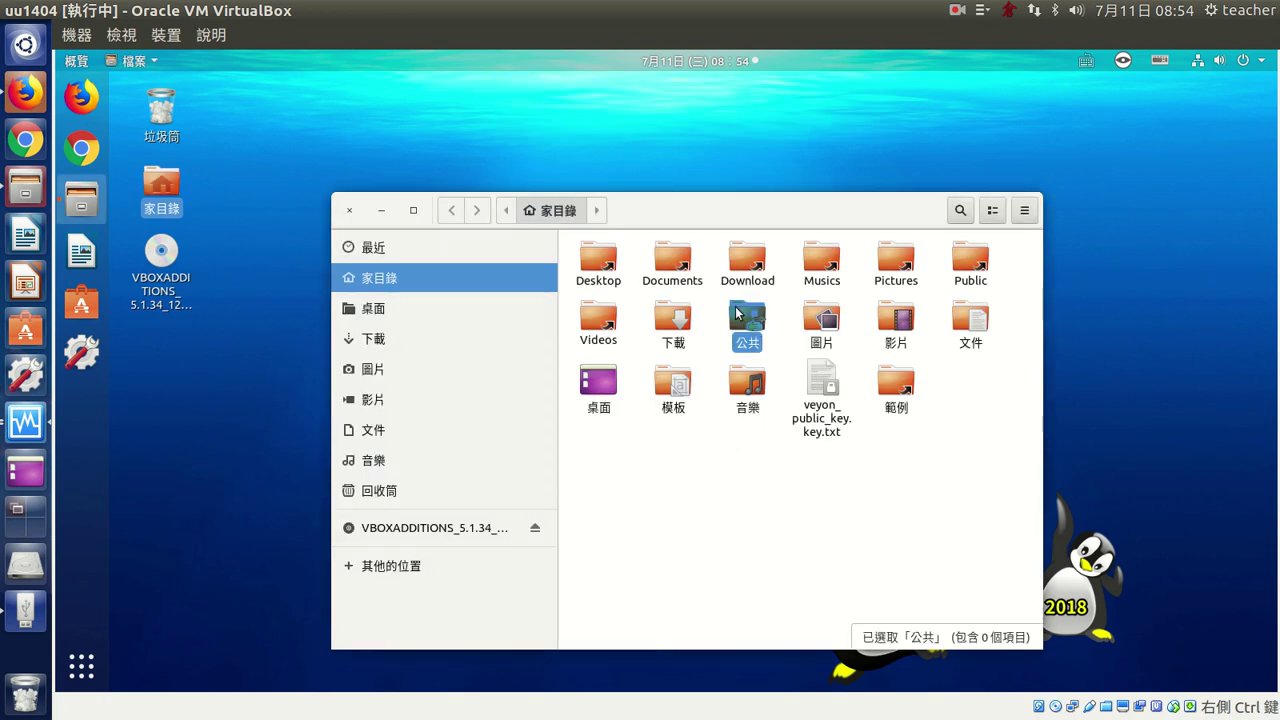
{"action": "right_click", "coordinate": [741, 313]}
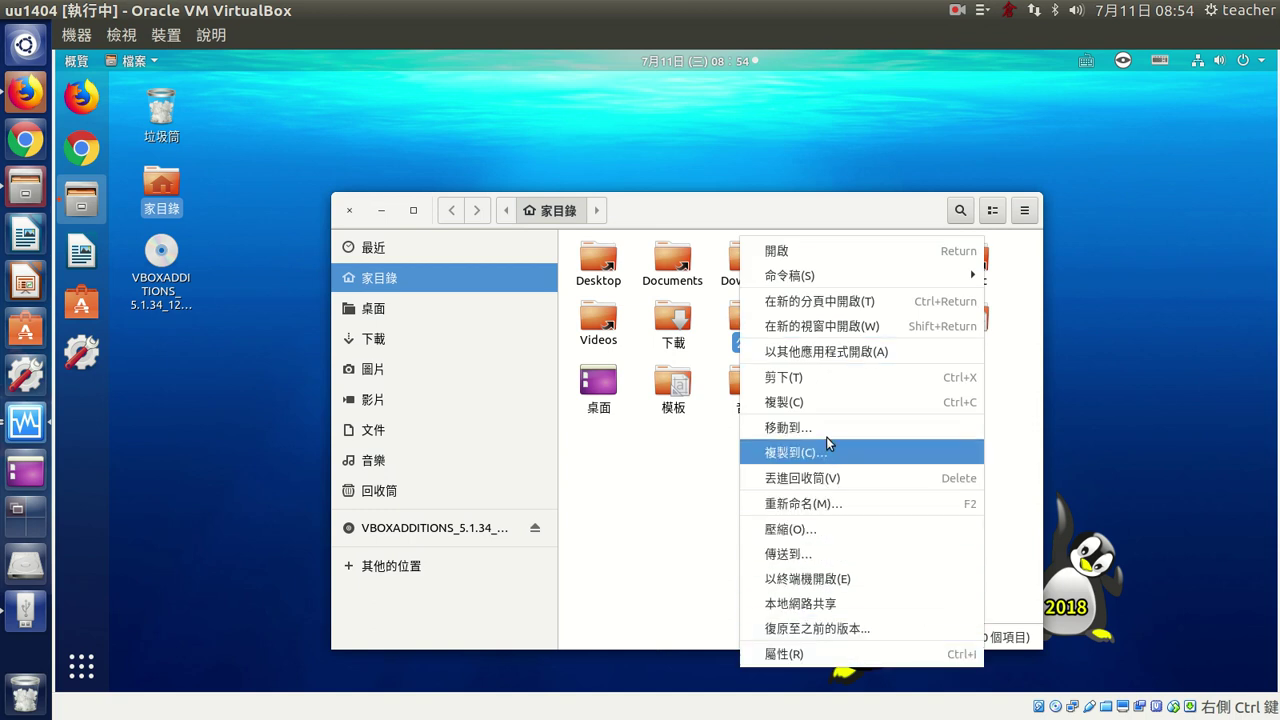
{"action": "left_click", "coordinate": [862, 604]}
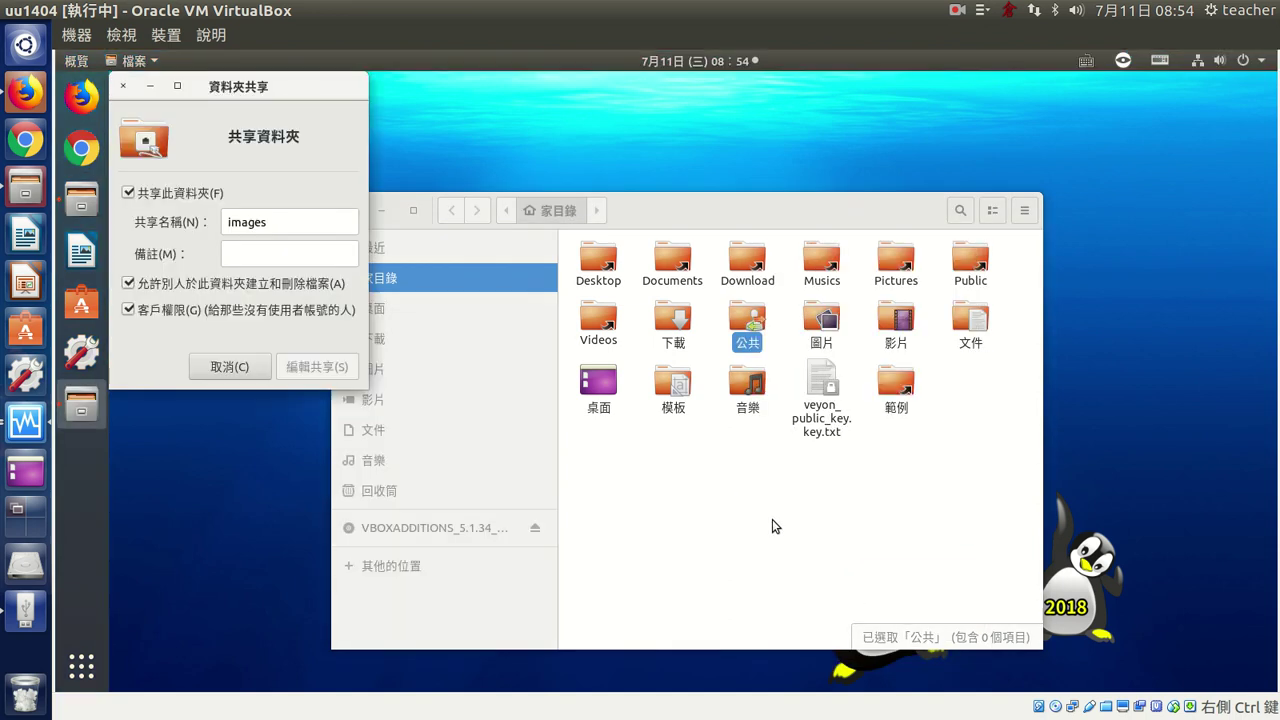
{"action": "left_click", "coordinate": [287, 221]}
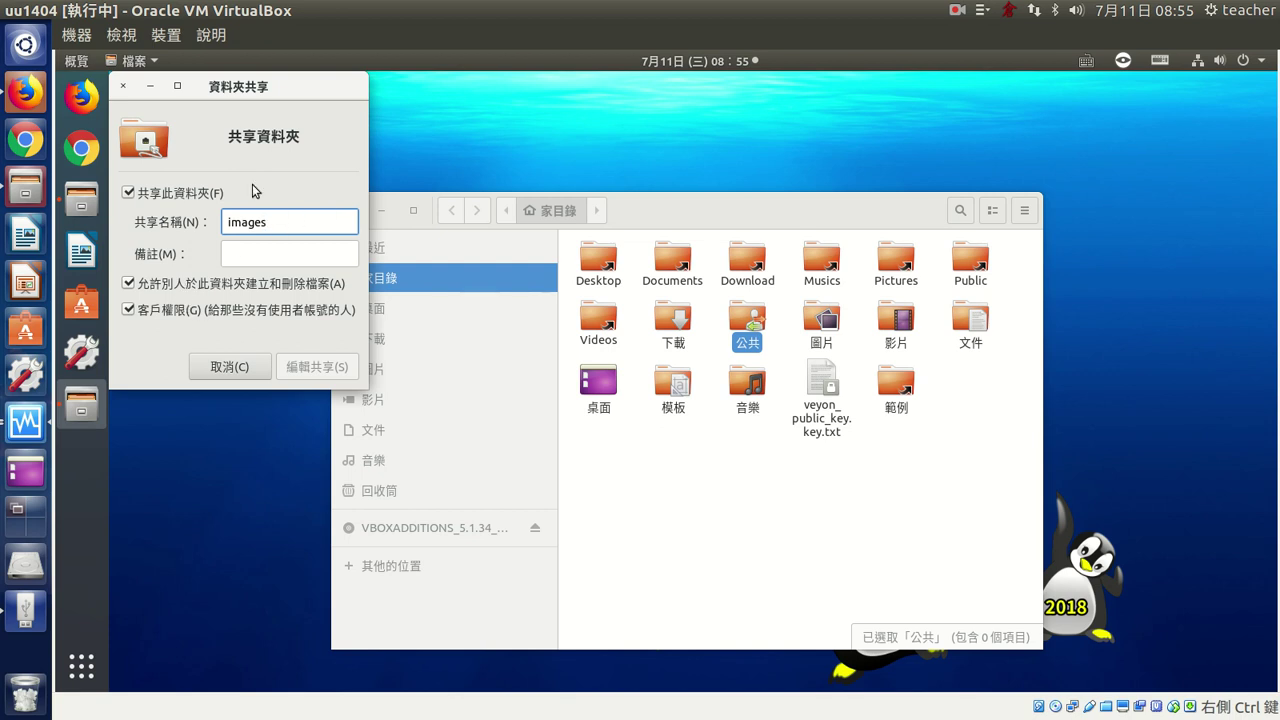
{"action": "left_click_drag", "start_coordinate": [234, 88], "coordinate": [325, 90]}
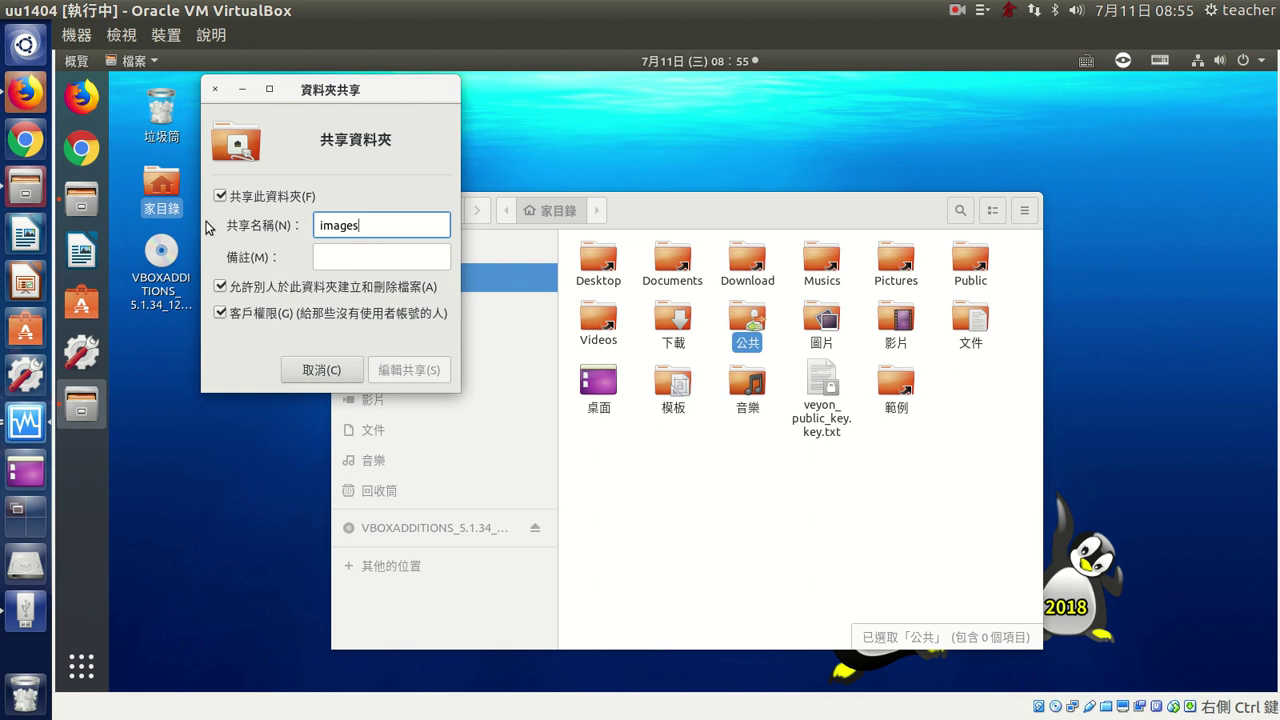
{"action": "left_click_drag", "start_coordinate": [372, 224], "coordinate": [312, 218]}
{"action": "left_click", "coordinate": [366, 230]}
{"action": "double_click", "coordinate": [371, 227]}
{"action": "left_click", "coordinate": [375, 223]}
- Close the sharing dialog and connect to smb://192.168.1.107/images/ from 其他的位置
{"action": "left_click", "coordinate": [320, 370]}
{"action": "left_click", "coordinate": [692, 512]}
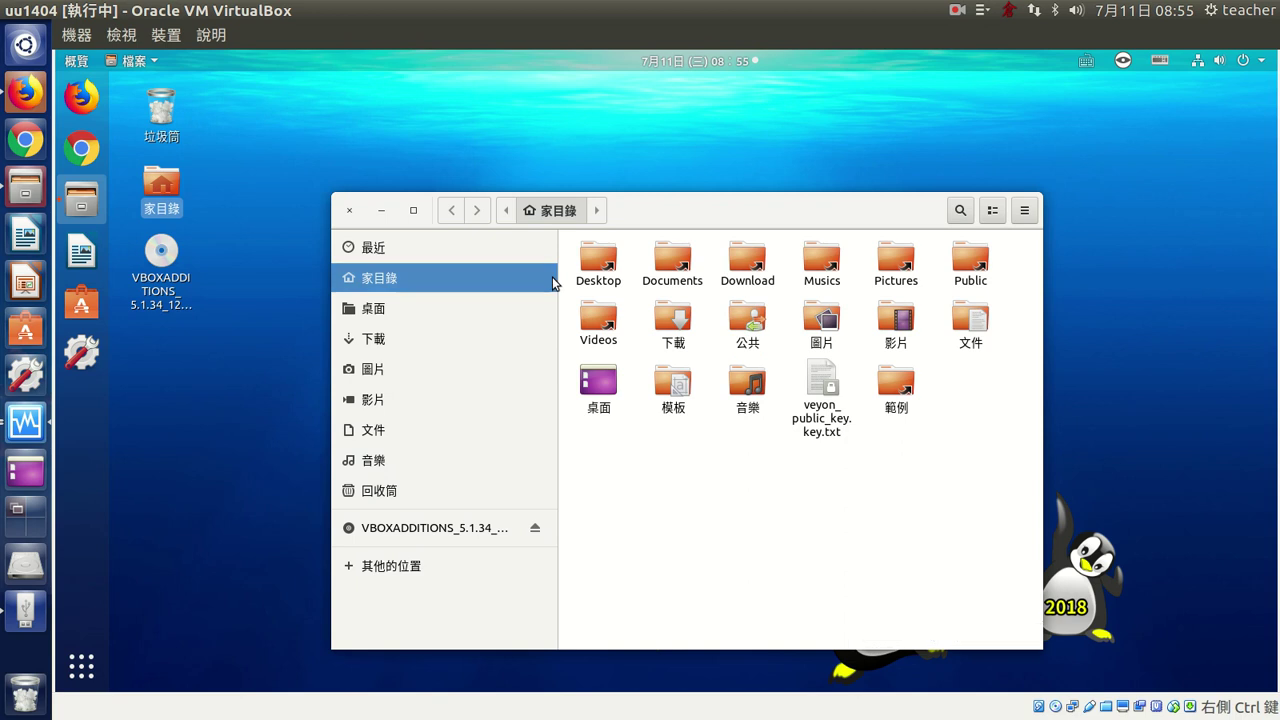
{"action": "left_click_drag", "start_coordinate": [691, 214], "coordinate": [688, 160]}
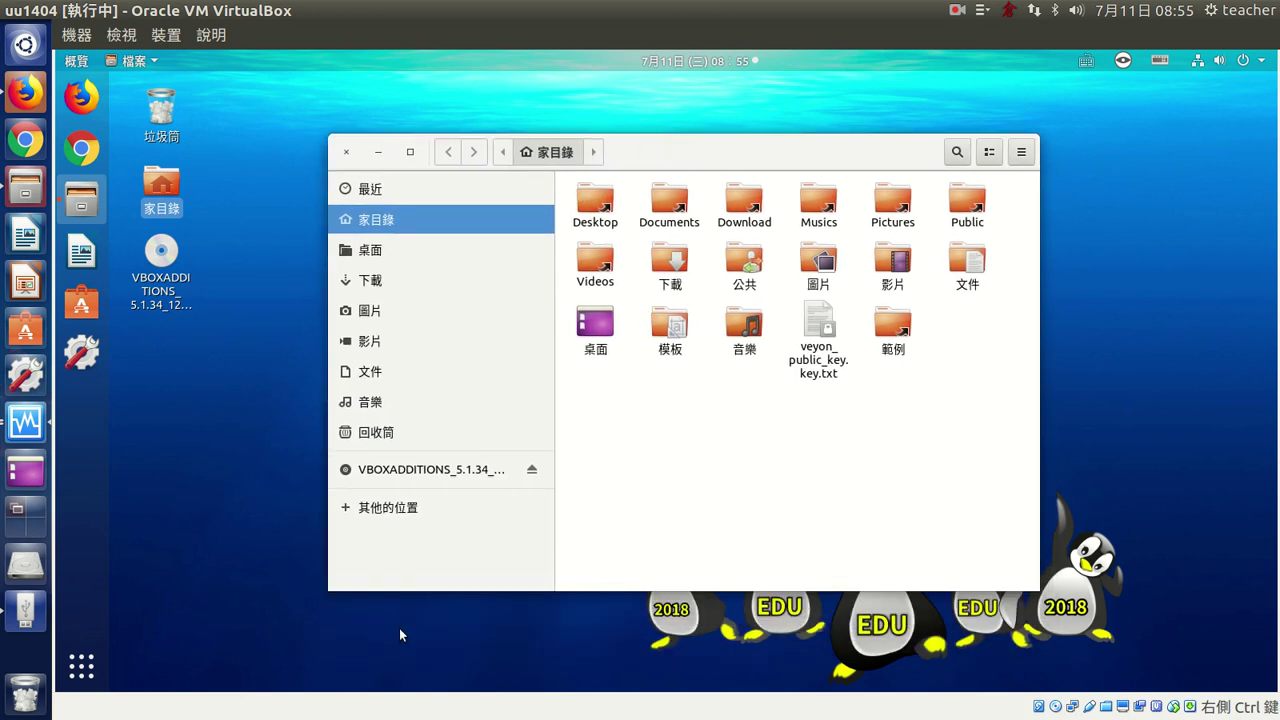
{"action": "left_click", "coordinate": [384, 513]}
{"action": "left_click", "coordinate": [789, 572]}
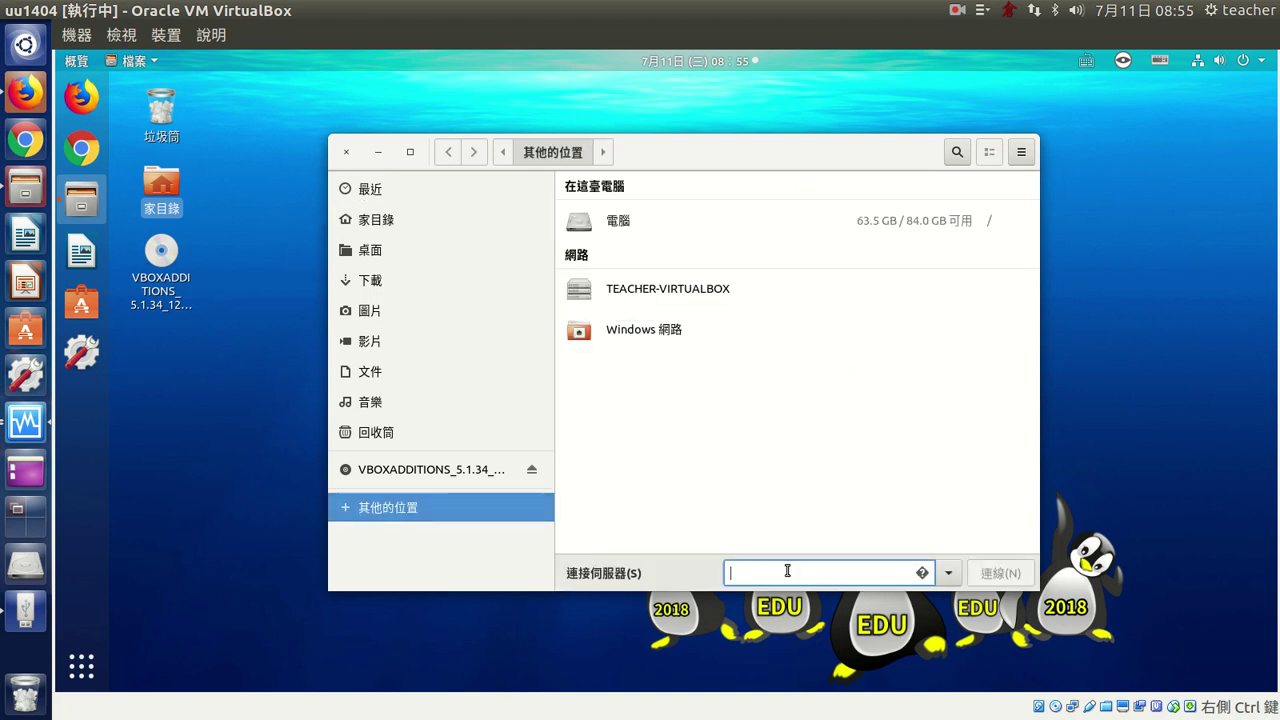
{"action": "type", "text": "smb:"}
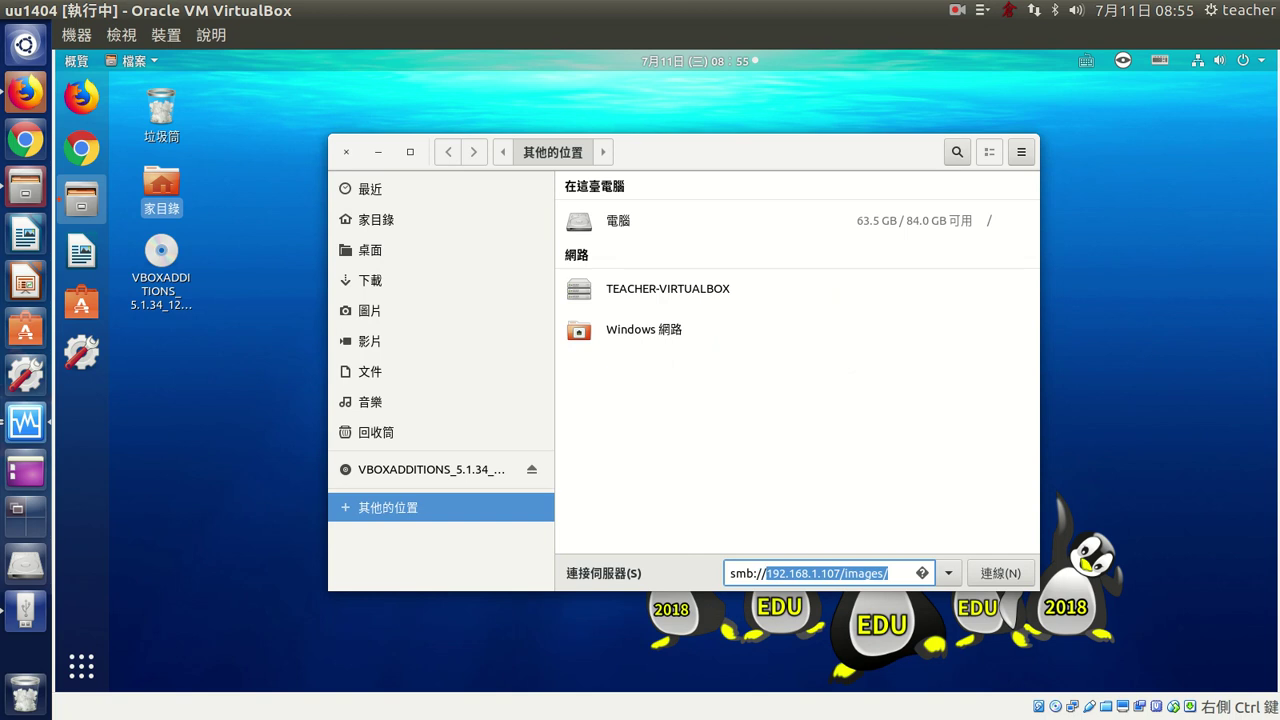
{"action": "type", "text": "//"}
{"action": "key", "text": "End"}
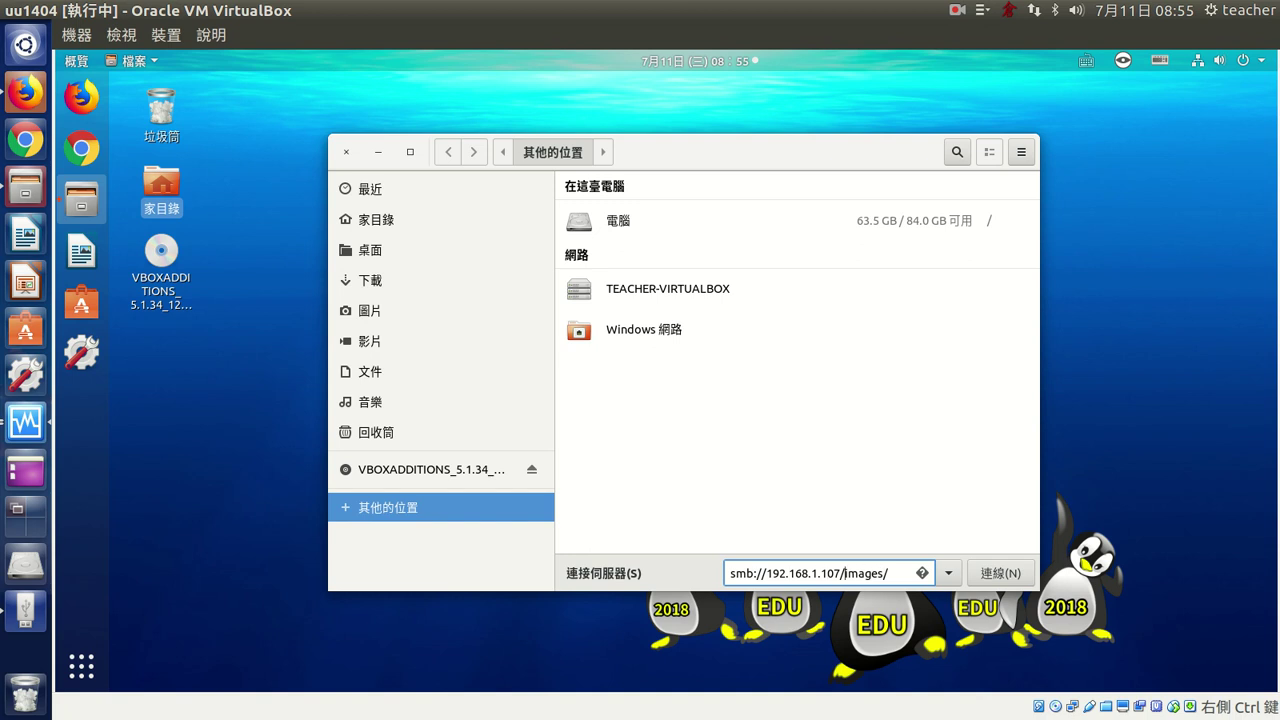
{"action": "key", "text": "Return"}
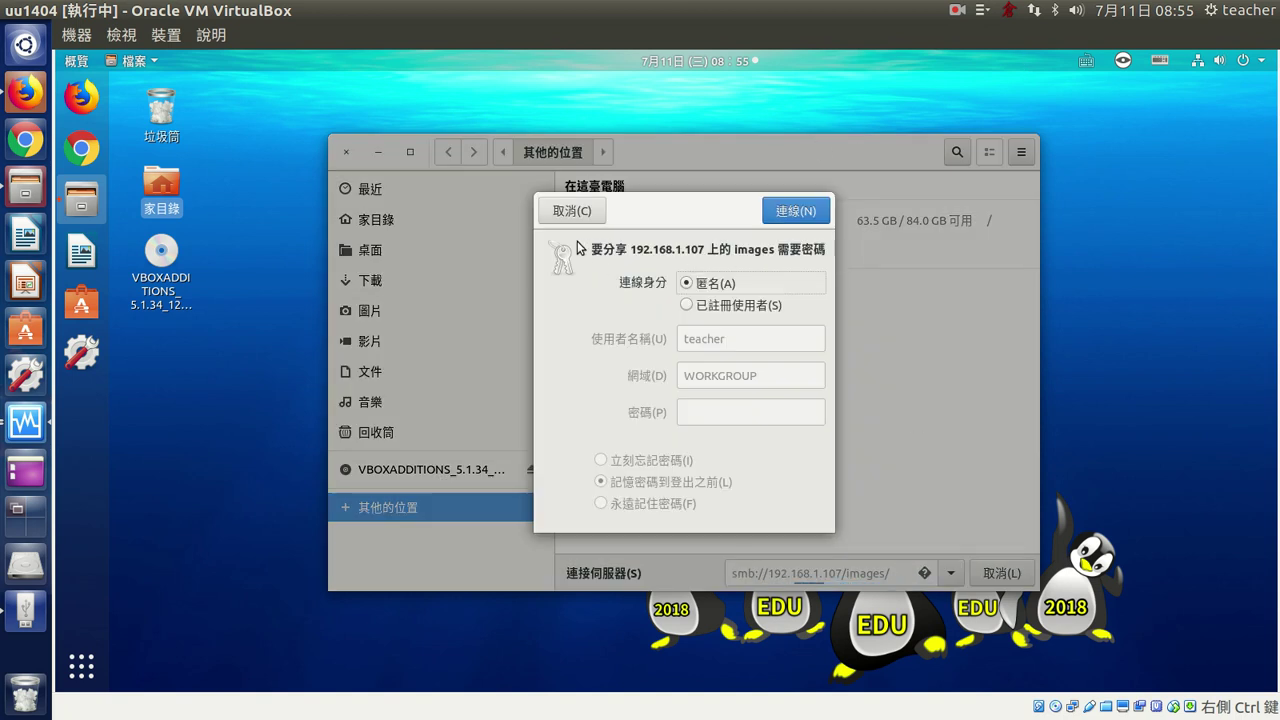
- Log in to the images share as 已註冊使用者 with the account password and connect
{"action": "left_click", "coordinate": [687, 305]}
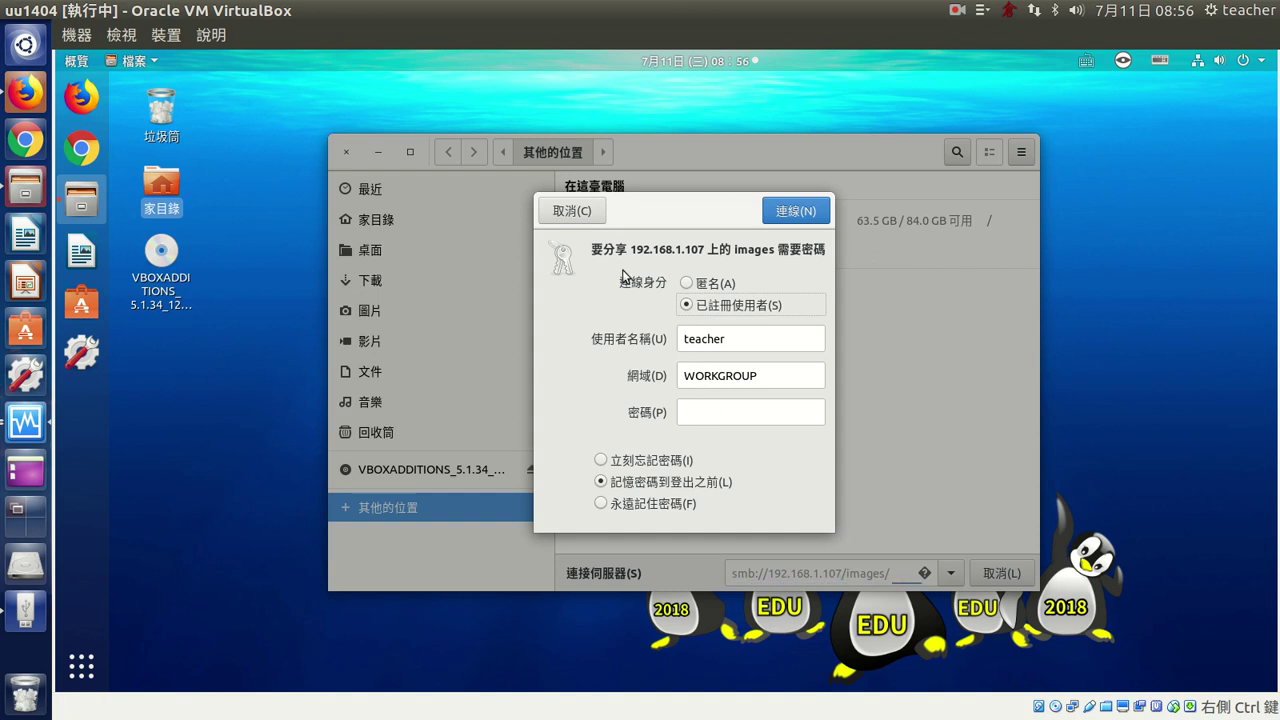
{"action": "left_click", "coordinate": [686, 282]}
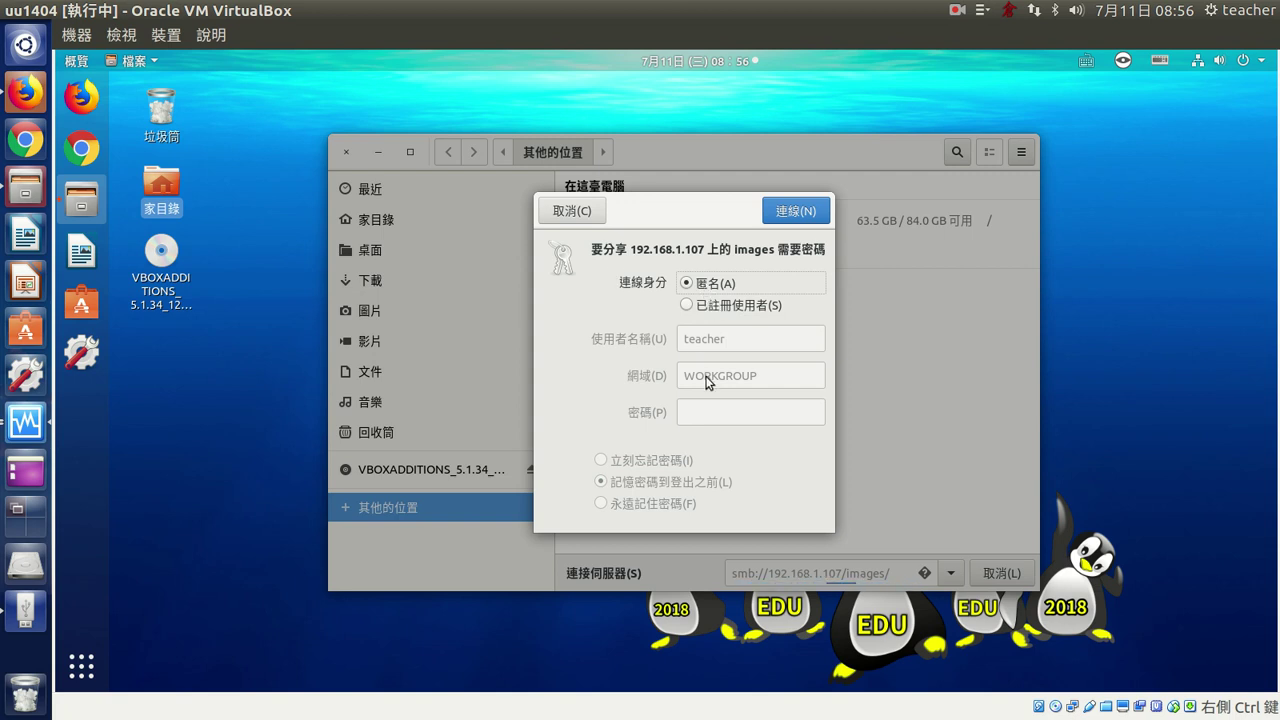
{"action": "left_click", "coordinate": [705, 307]}
{"action": "left_click", "coordinate": [709, 413]}
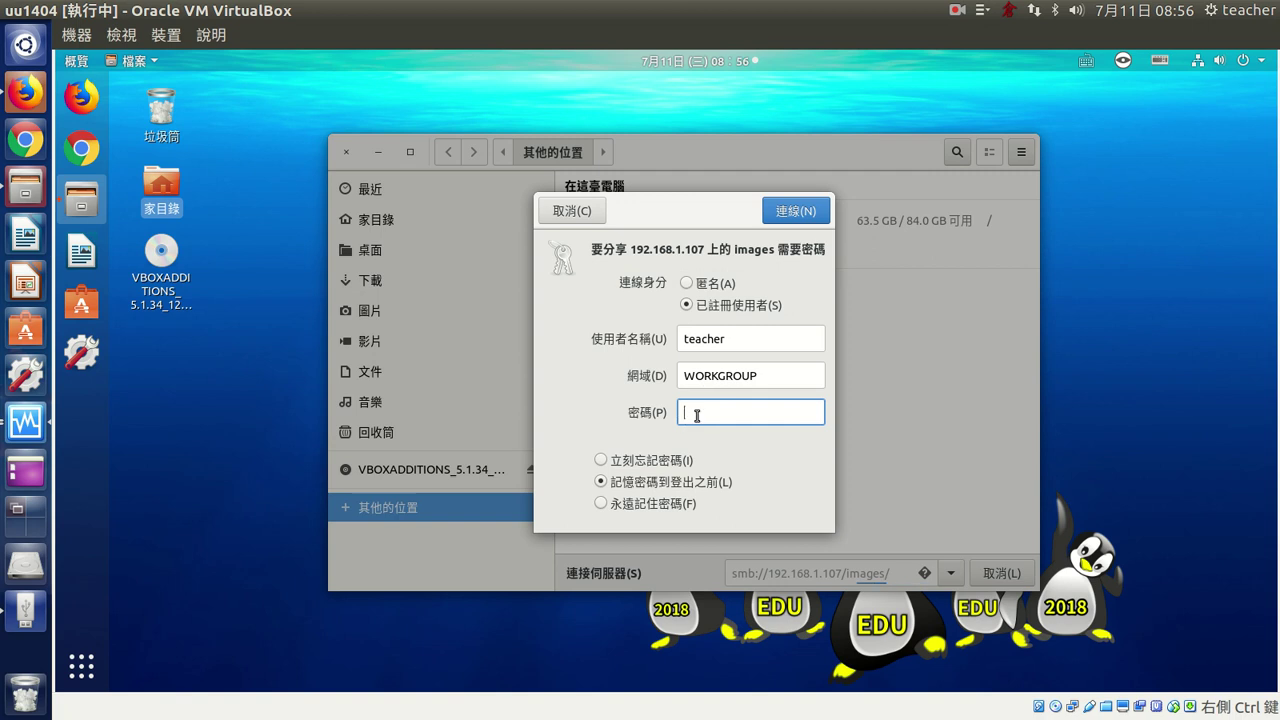
{"action": "type", "text": "1234"}
{"action": "left_click", "coordinate": [784, 212]}
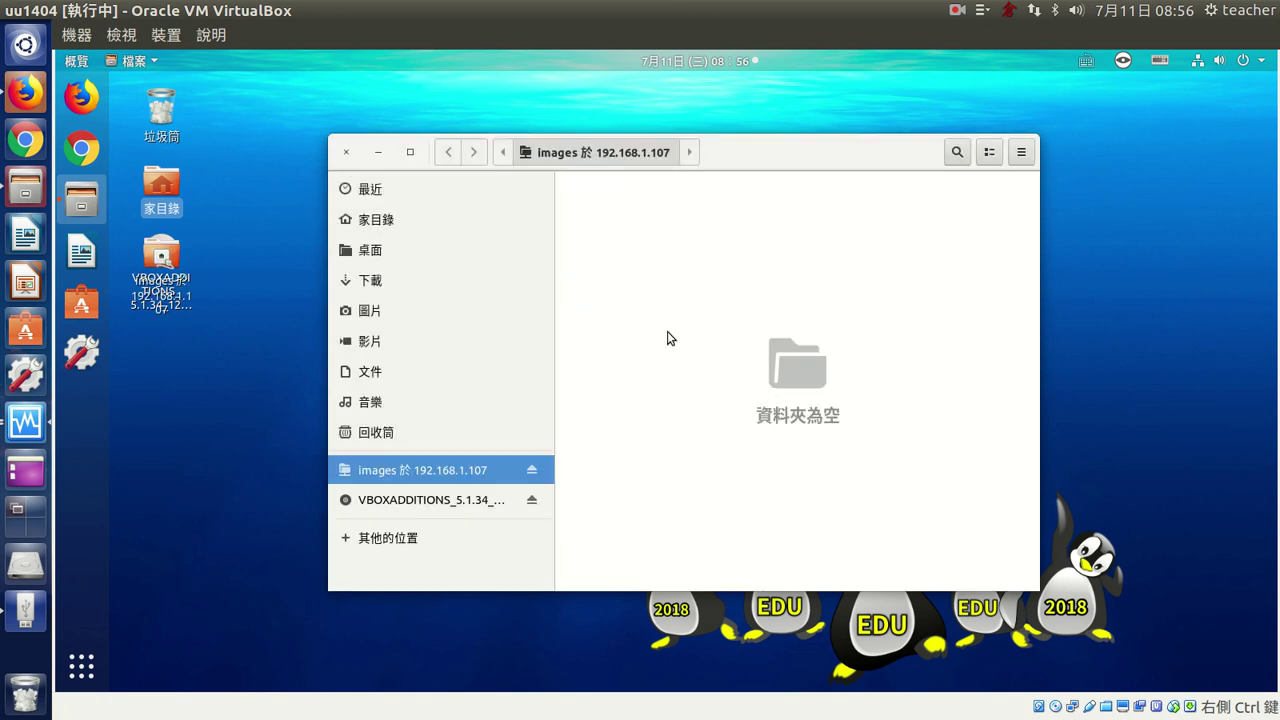
- Create a new folder named saaa on the images share
{"action": "right_click", "coordinate": [686, 261]}
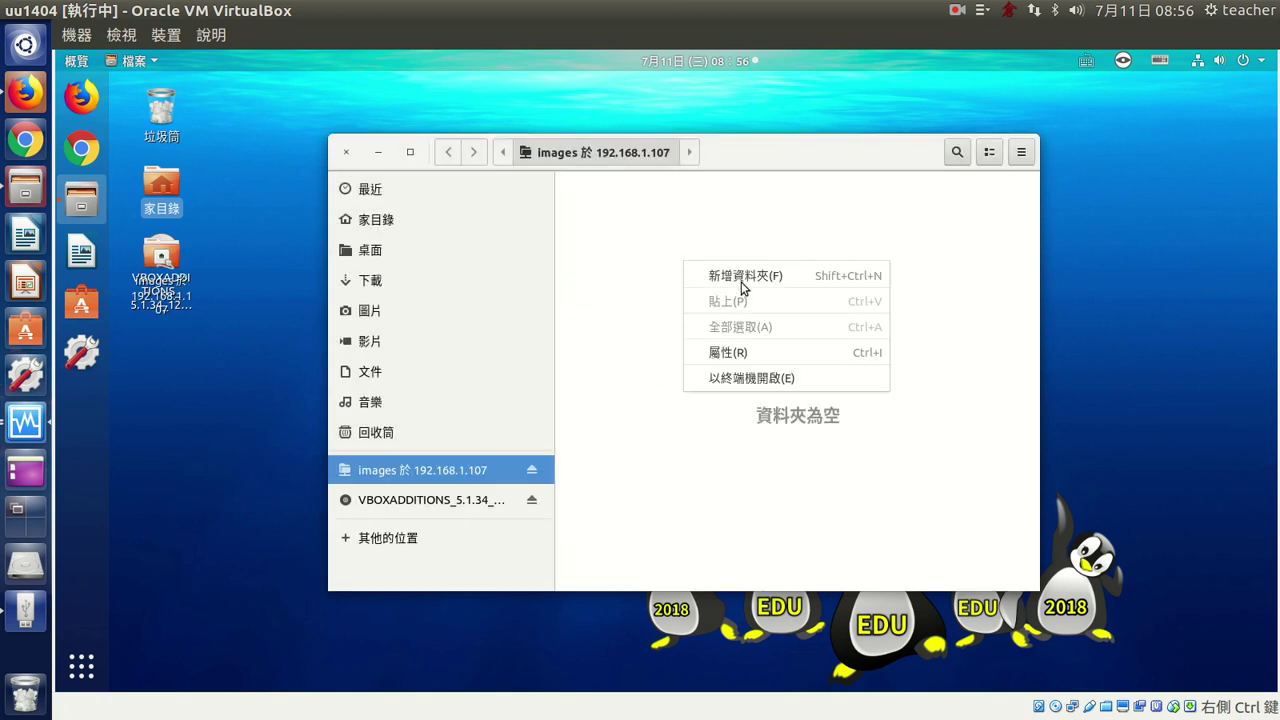
{"action": "left_click", "coordinate": [686, 271]}
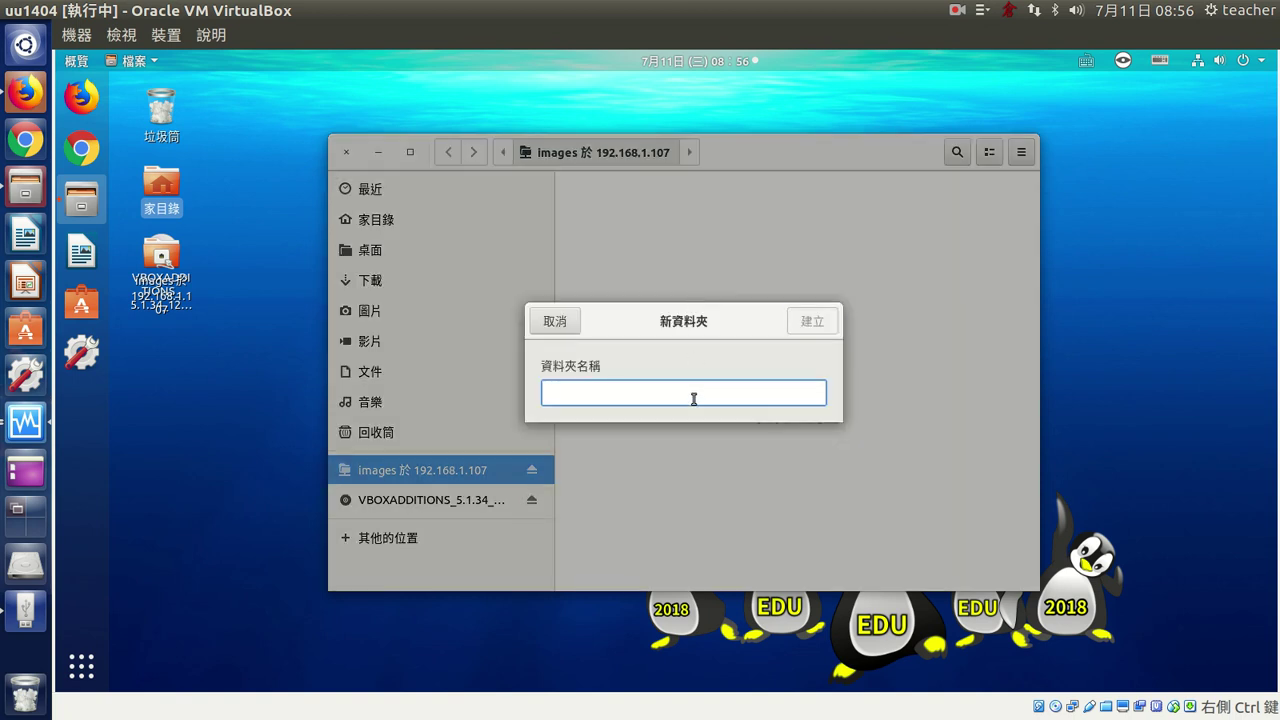
{"action": "type", "text": "saaa"}
{"action": "left_click", "coordinate": [796, 330]}
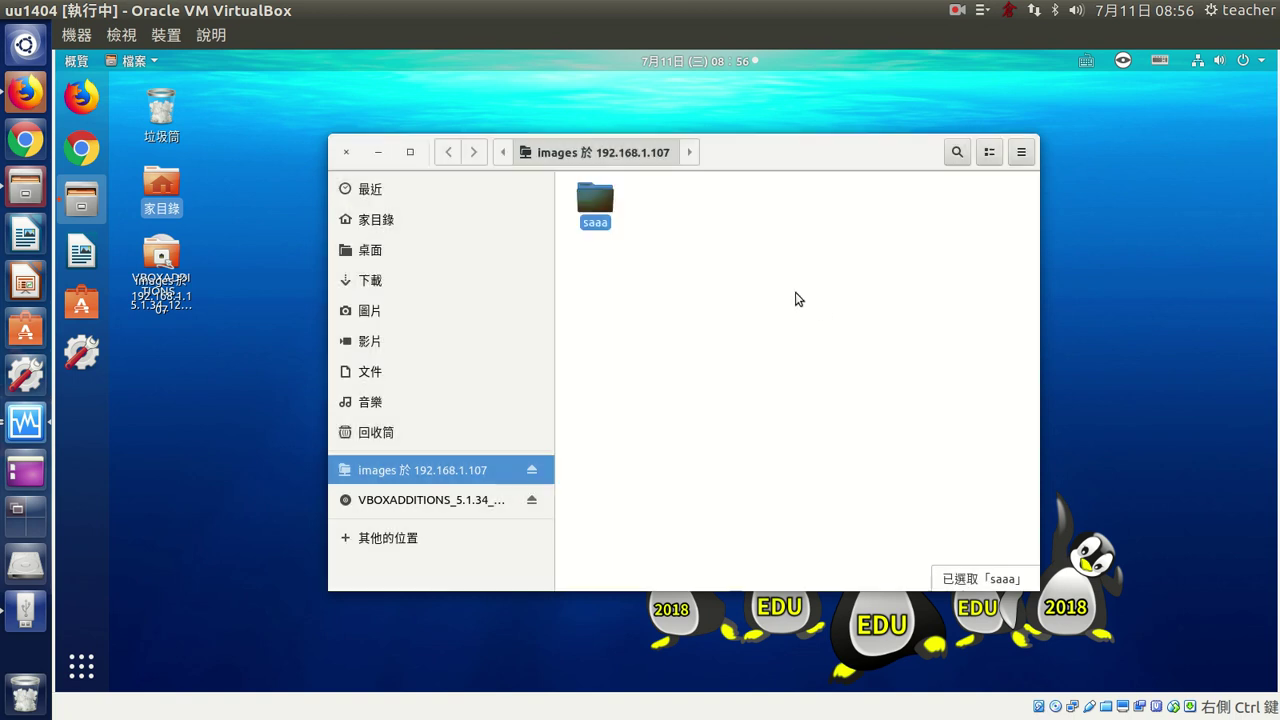
- Permanently delete the saaa folder and close the Files window
{"action": "left_click_drag", "start_coordinate": [660, 251], "coordinate": [568, 191]}
{"action": "key", "text": "shift+Delete"}
{"action": "key", "text": "Return"}
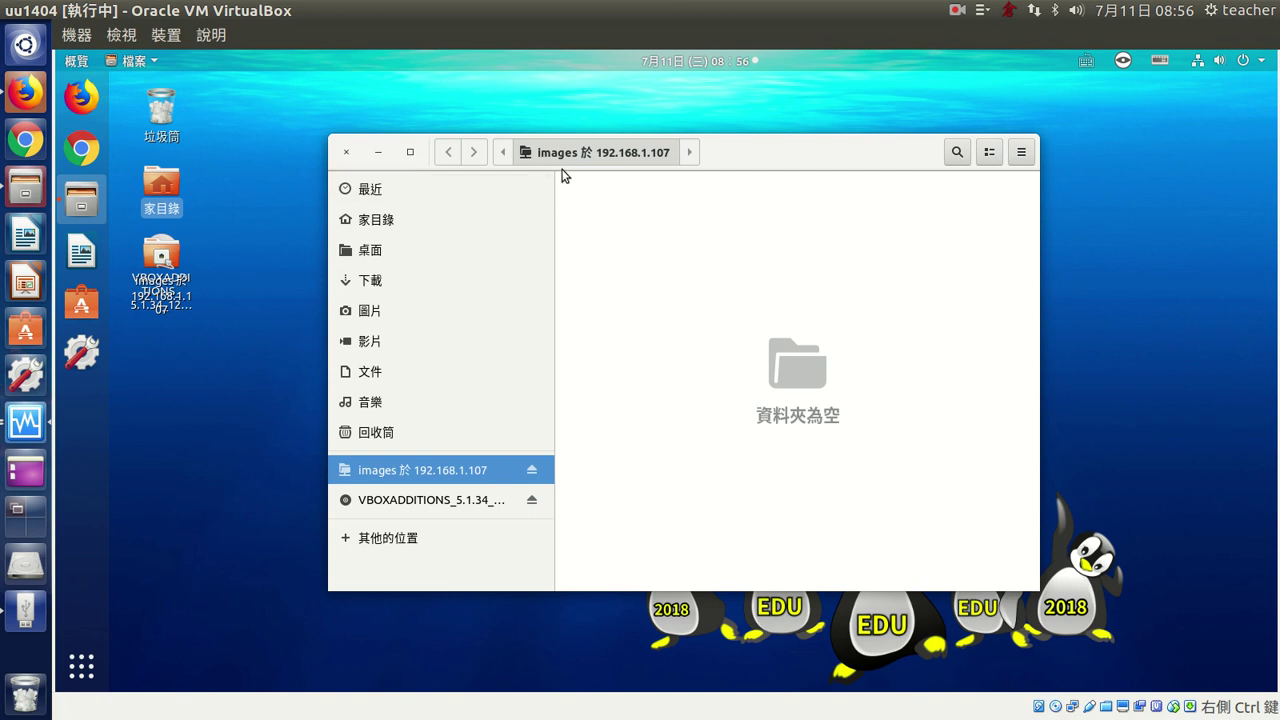
{"action": "left_click_drag", "start_coordinate": [724, 153], "coordinate": [745, 130]}
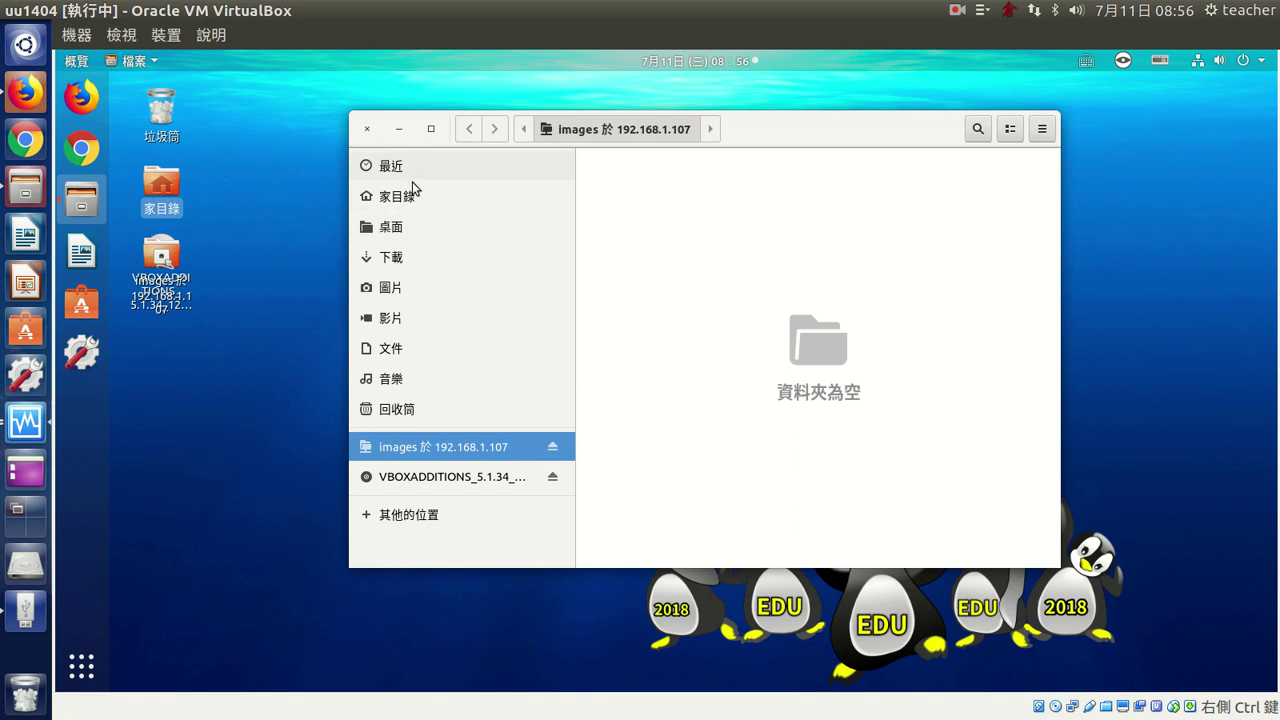
{"action": "left_click", "coordinate": [367, 129]}
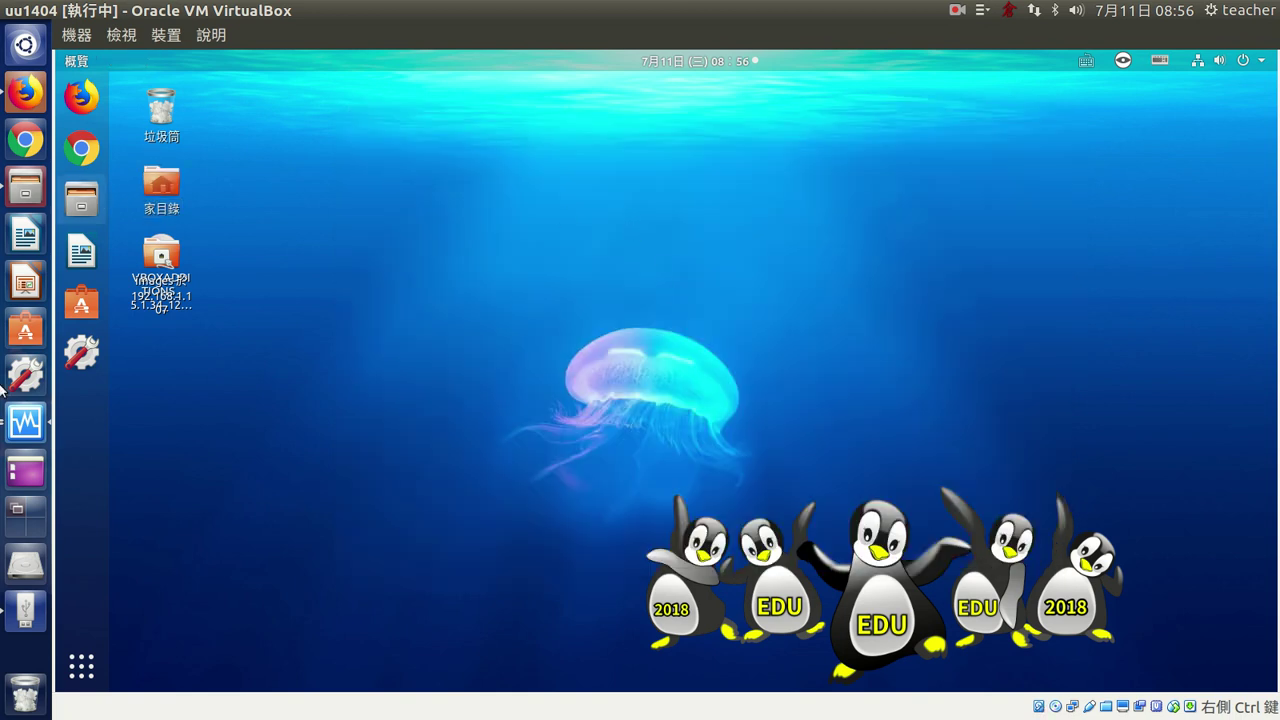
- Keep clonezilla-live-20180329-artful-amd64.iso in edu2018-st's optical drive, check optical-first boot order, and save
{"action": "left_click", "coordinate": [36, 425]}
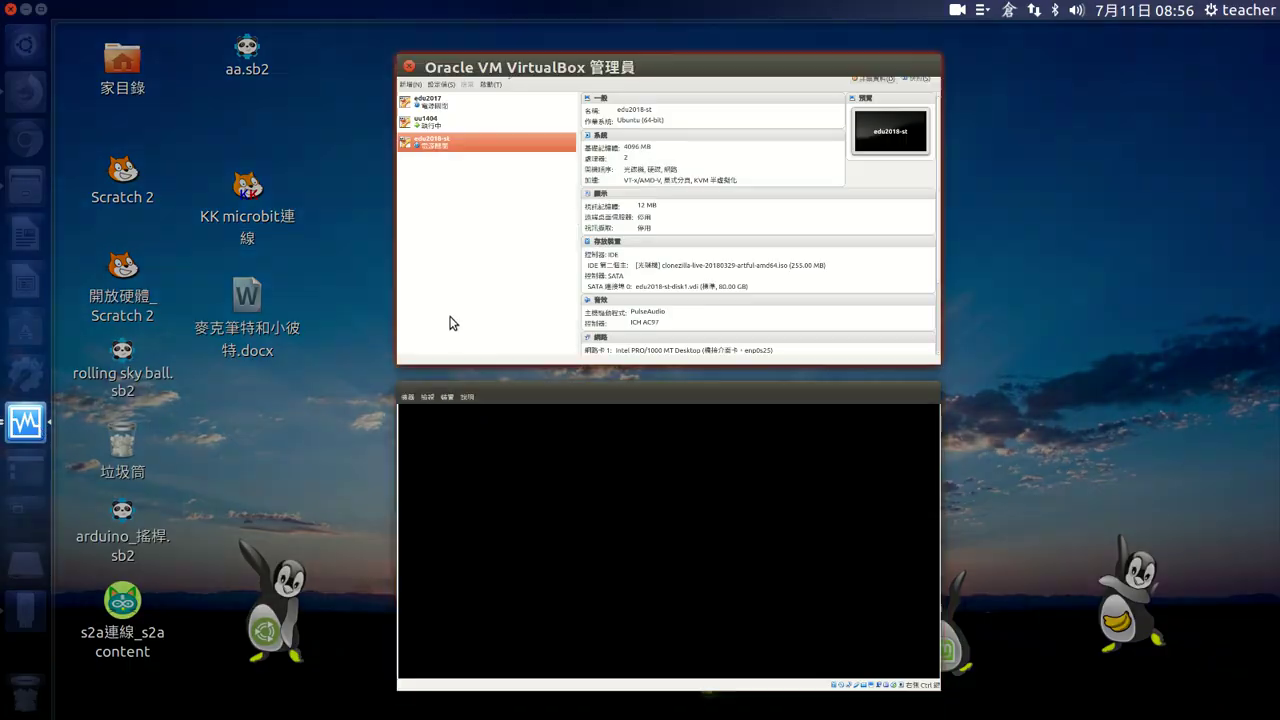
{"action": "left_click", "coordinate": [449, 340]}
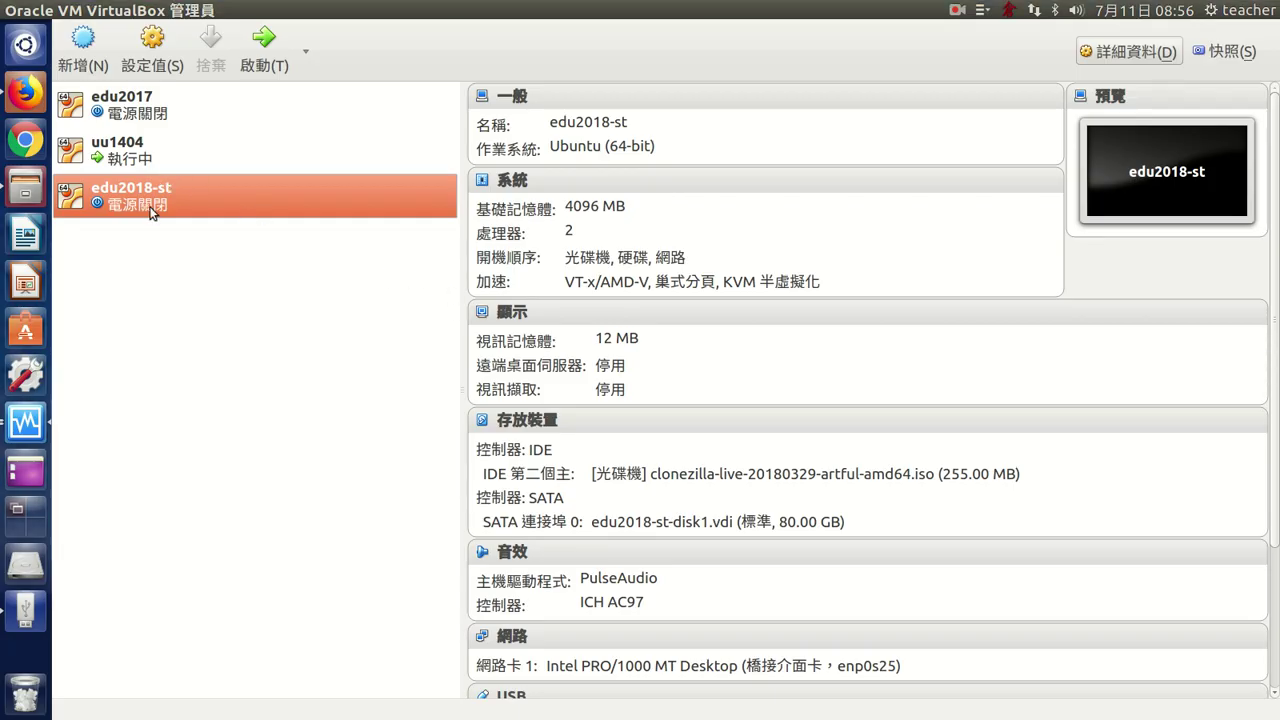
{"action": "left_click", "coordinate": [152, 48]}
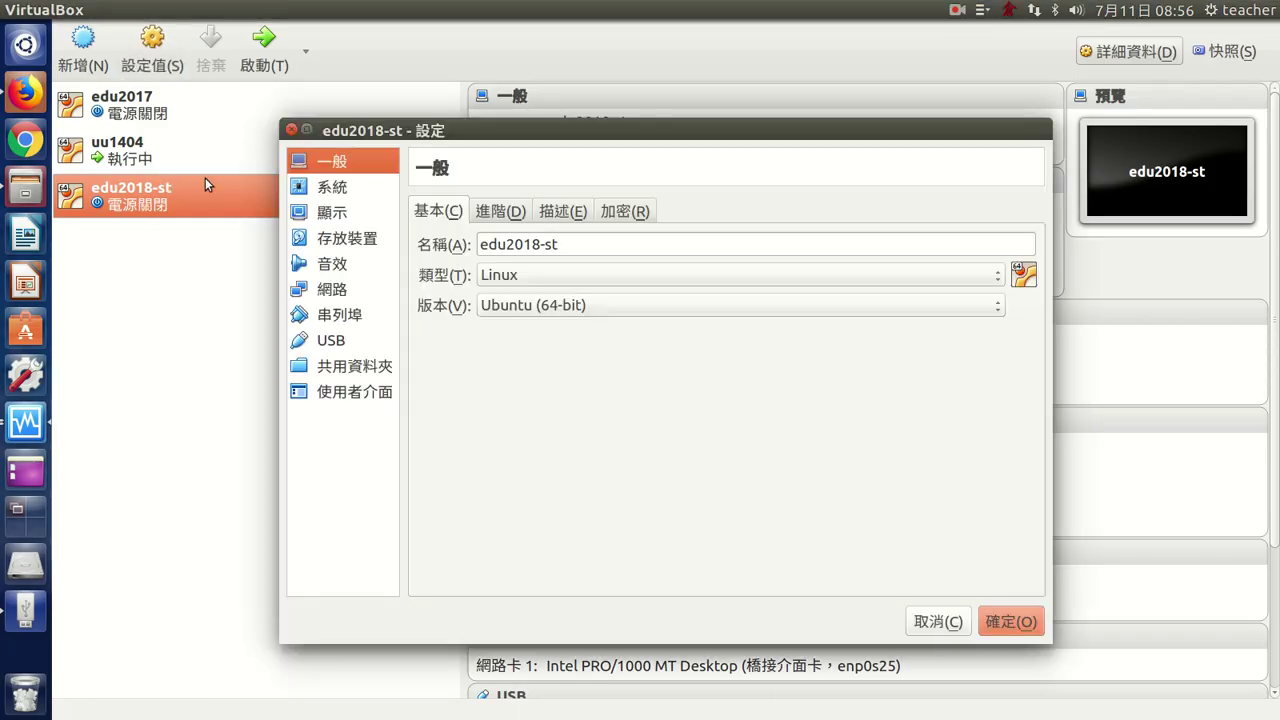
{"action": "left_click", "coordinate": [350, 238]}
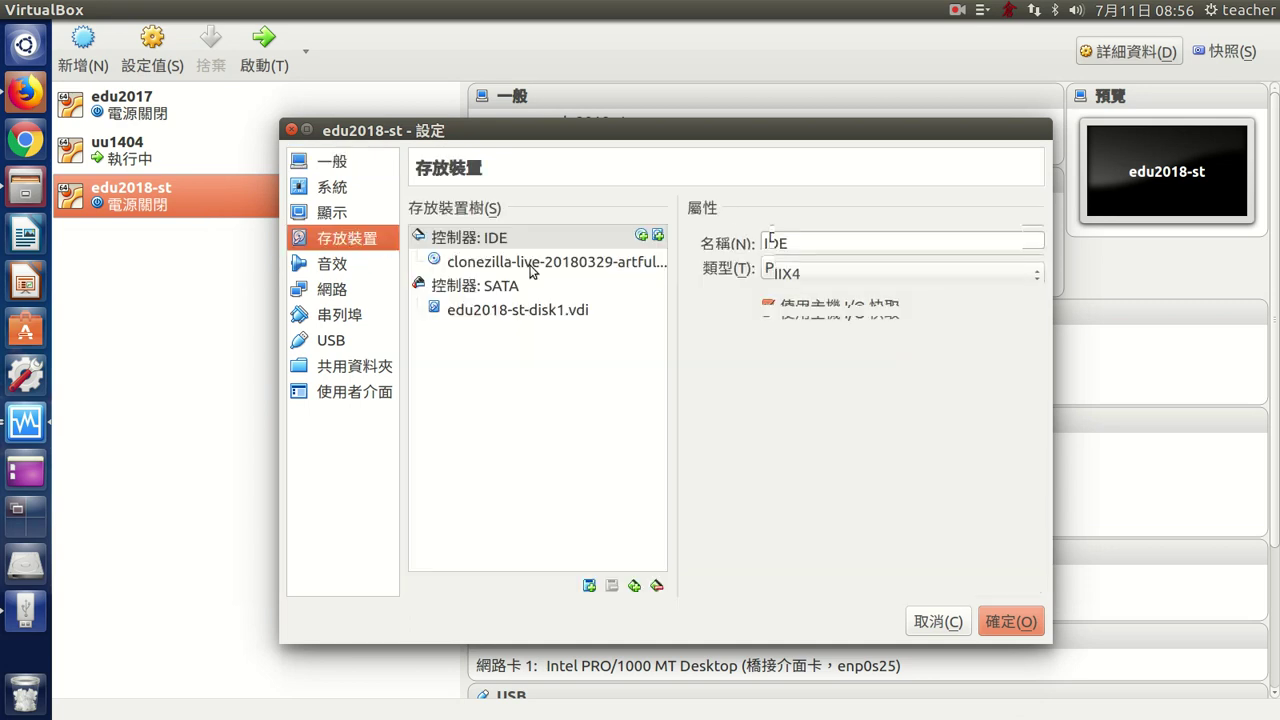
{"action": "left_click", "coordinate": [531, 264]}
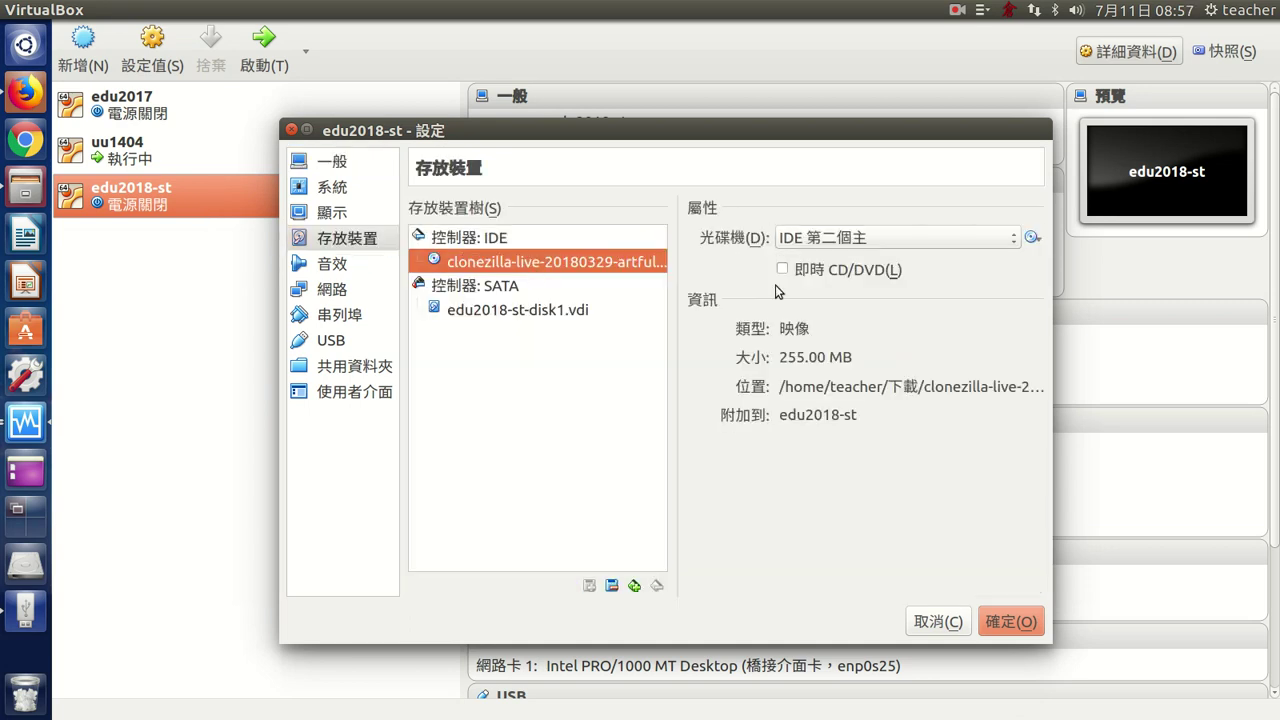
{"action": "left_click", "coordinate": [1031, 237]}
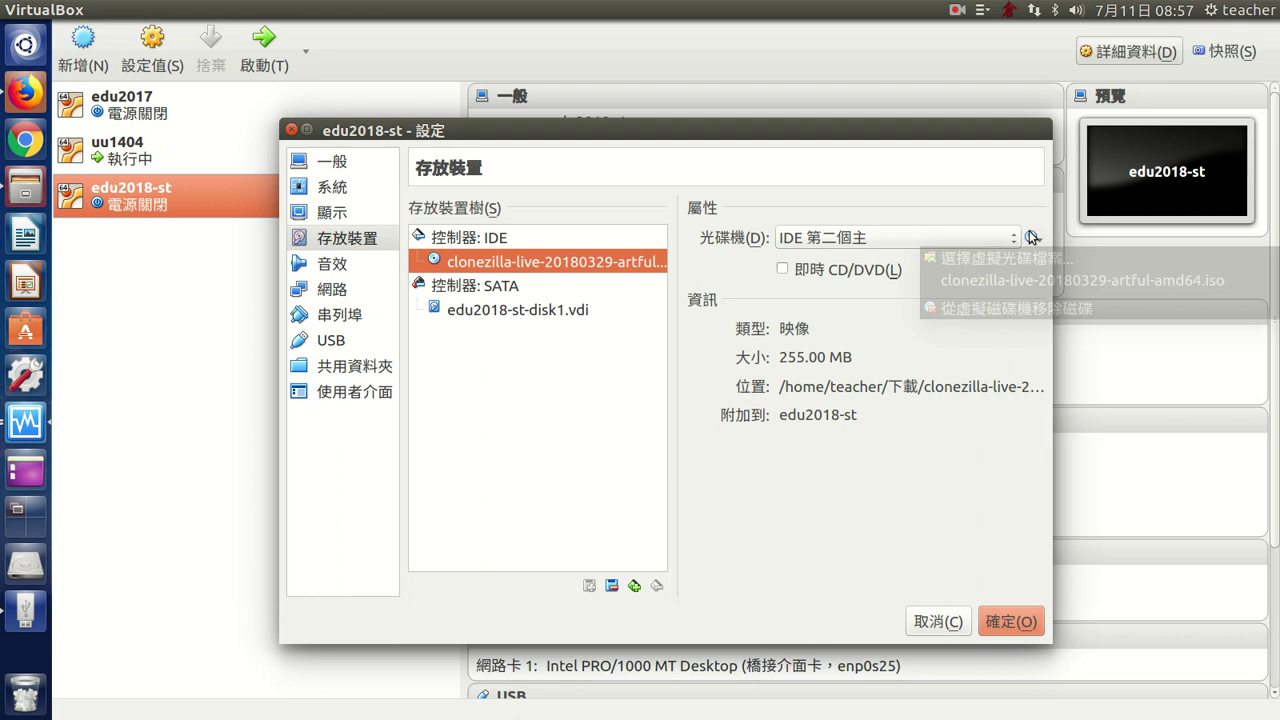
{"action": "left_click", "coordinate": [1052, 284]}
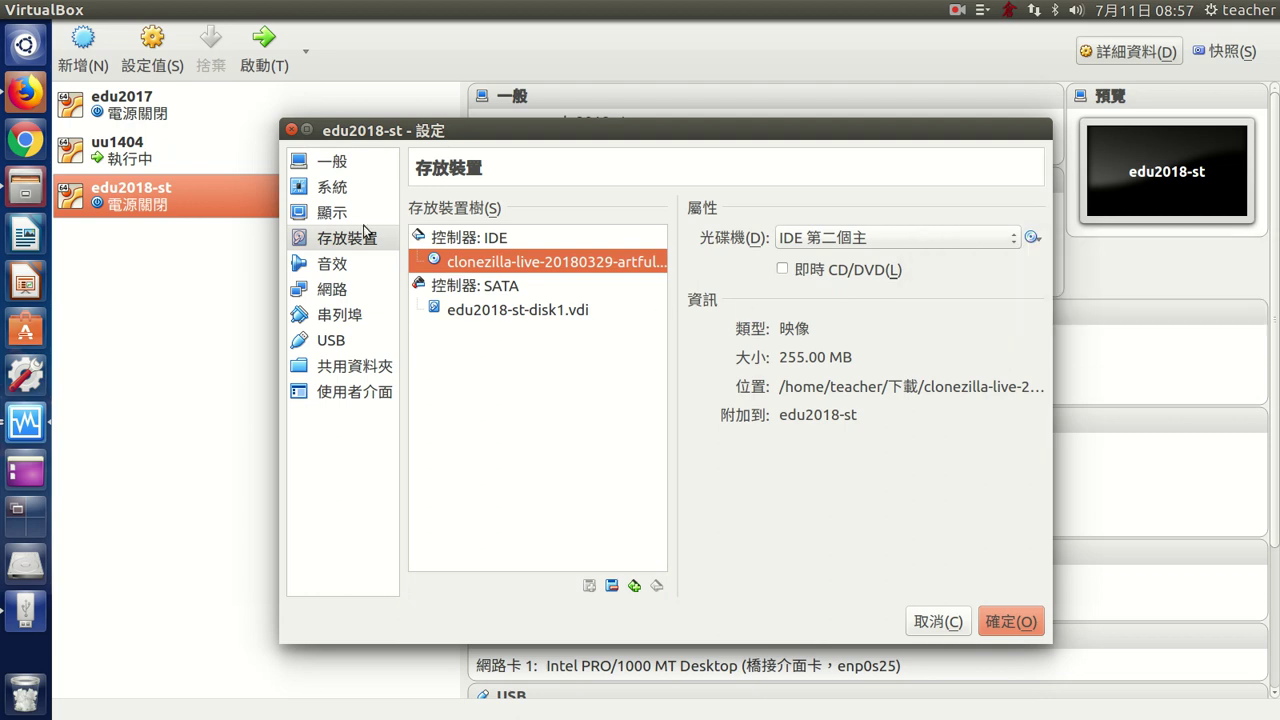
{"action": "left_click", "coordinate": [334, 193]}
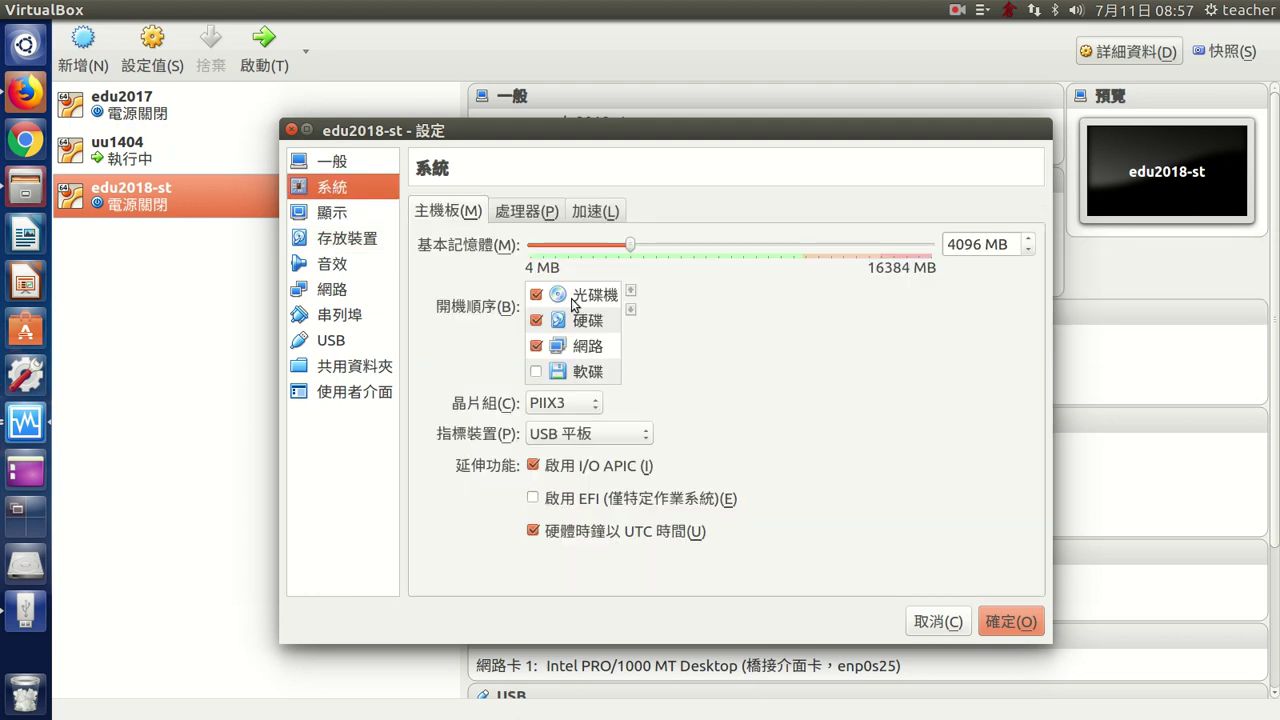
{"action": "left_click", "coordinate": [1037, 621]}
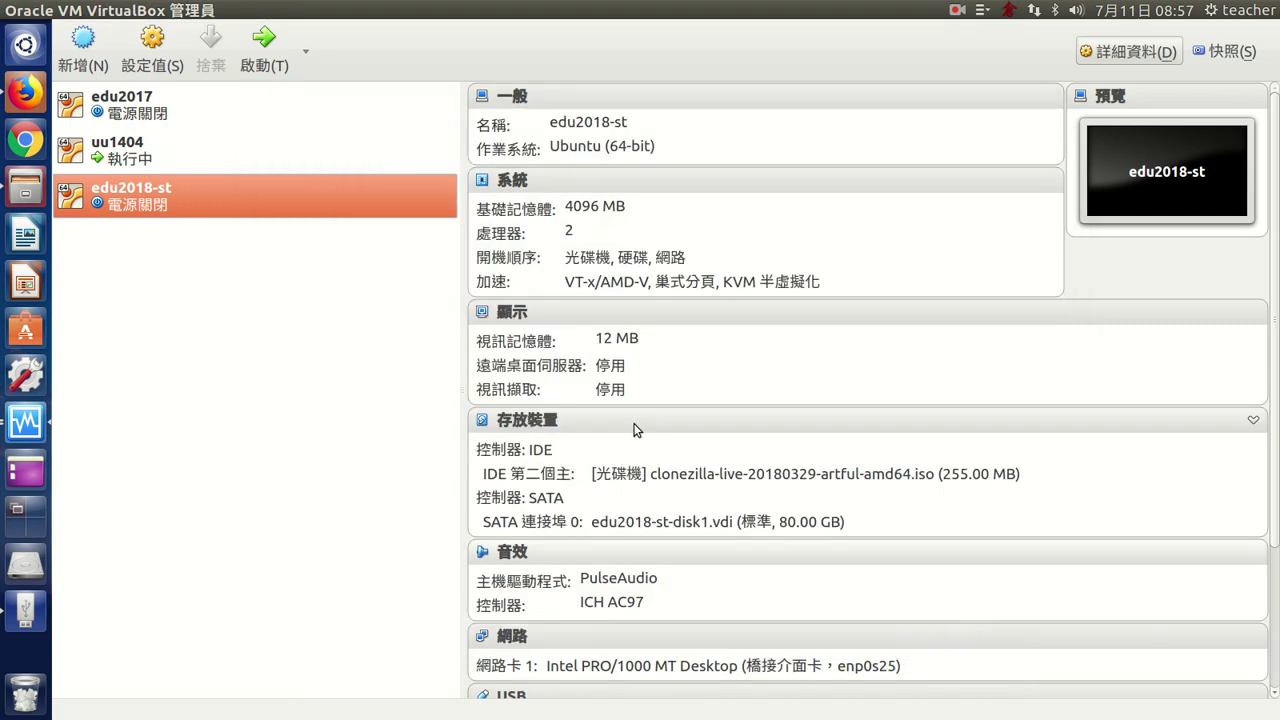
- Start edu2018-st and boot Clonezilla live through Other modes > To RAM
{"action": "left_click", "coordinate": [264, 45]}
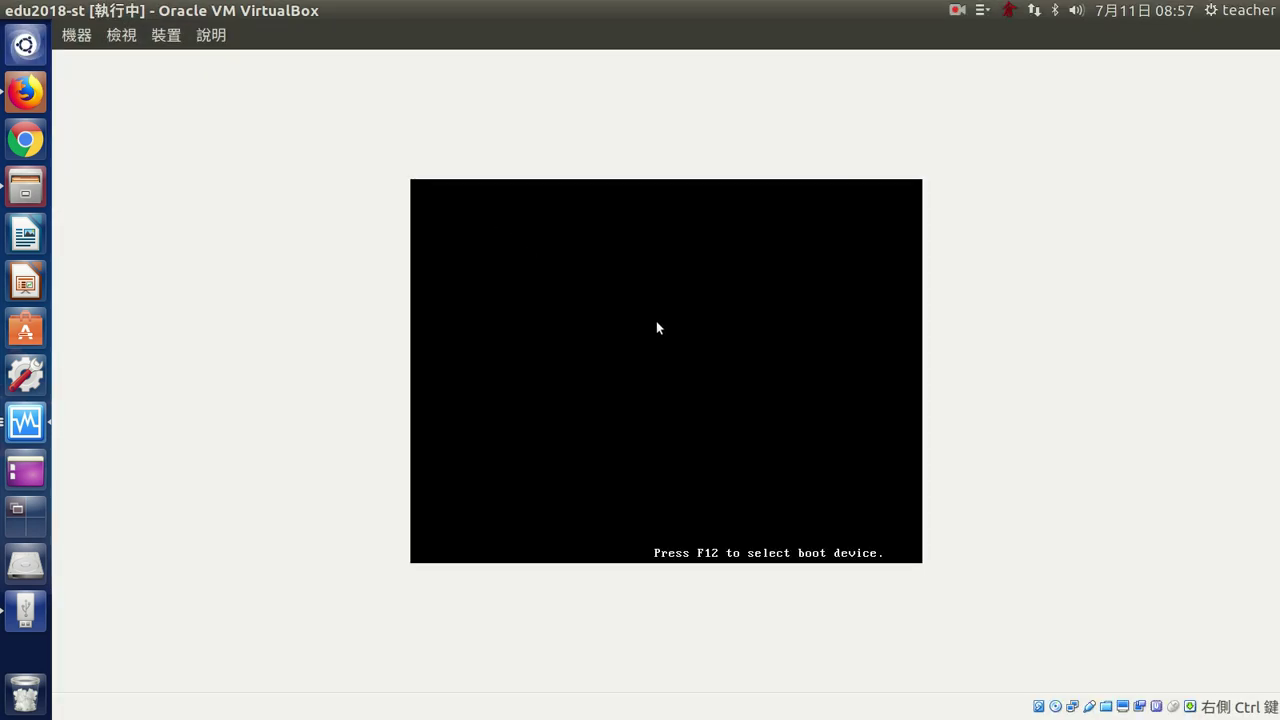
{"action": "key", "text": "Down"}
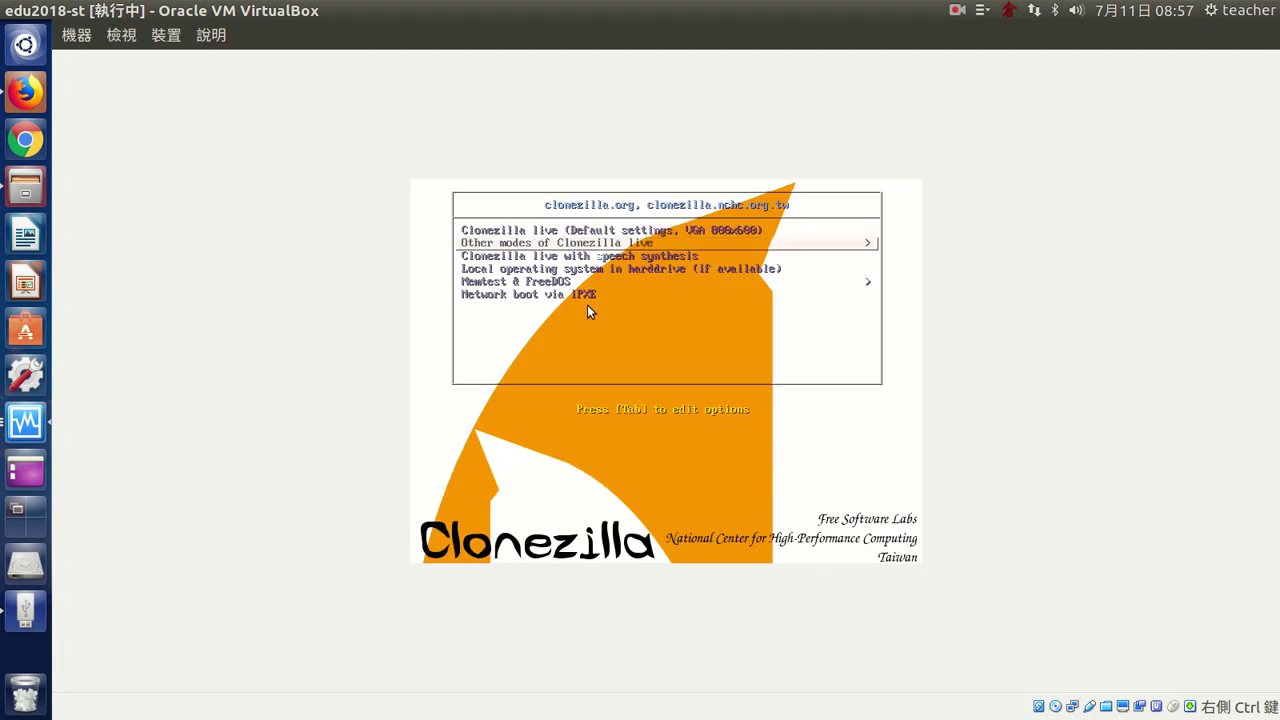
{"action": "key", "text": "Up"}
{"action": "key", "text": "Down"}
{"action": "key", "text": "Up"}
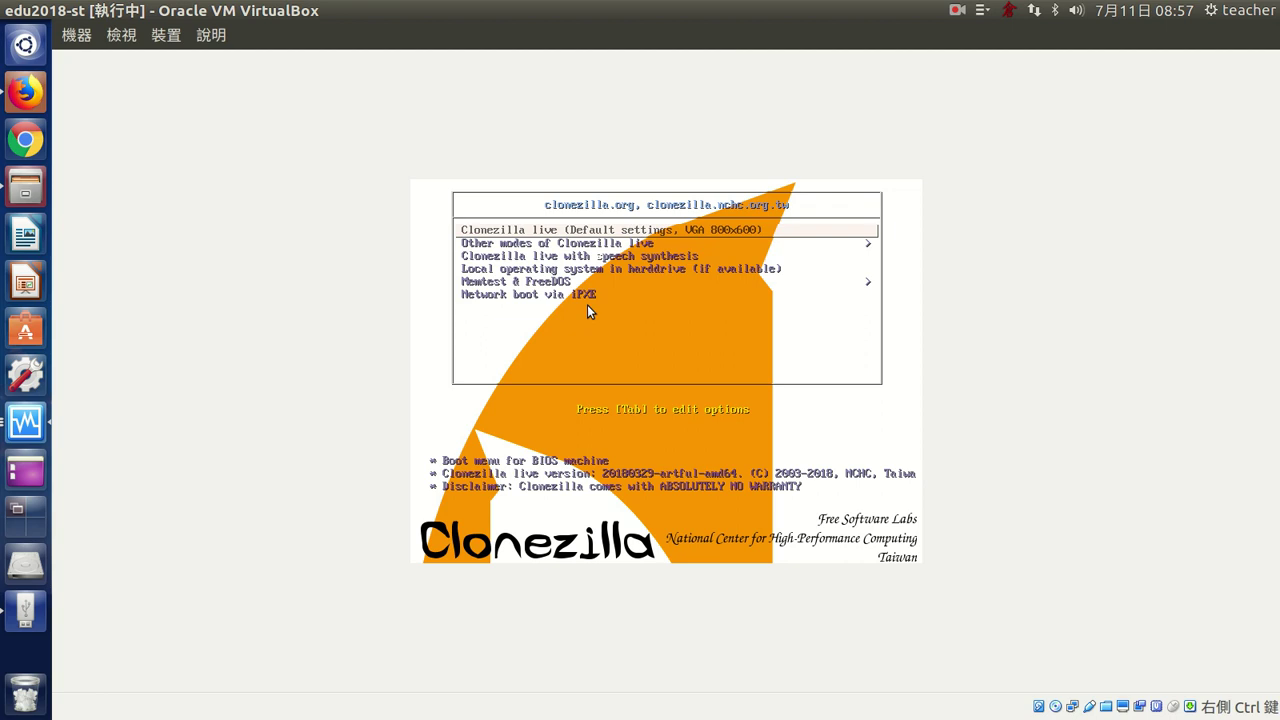
{"action": "key", "text": "Down"}
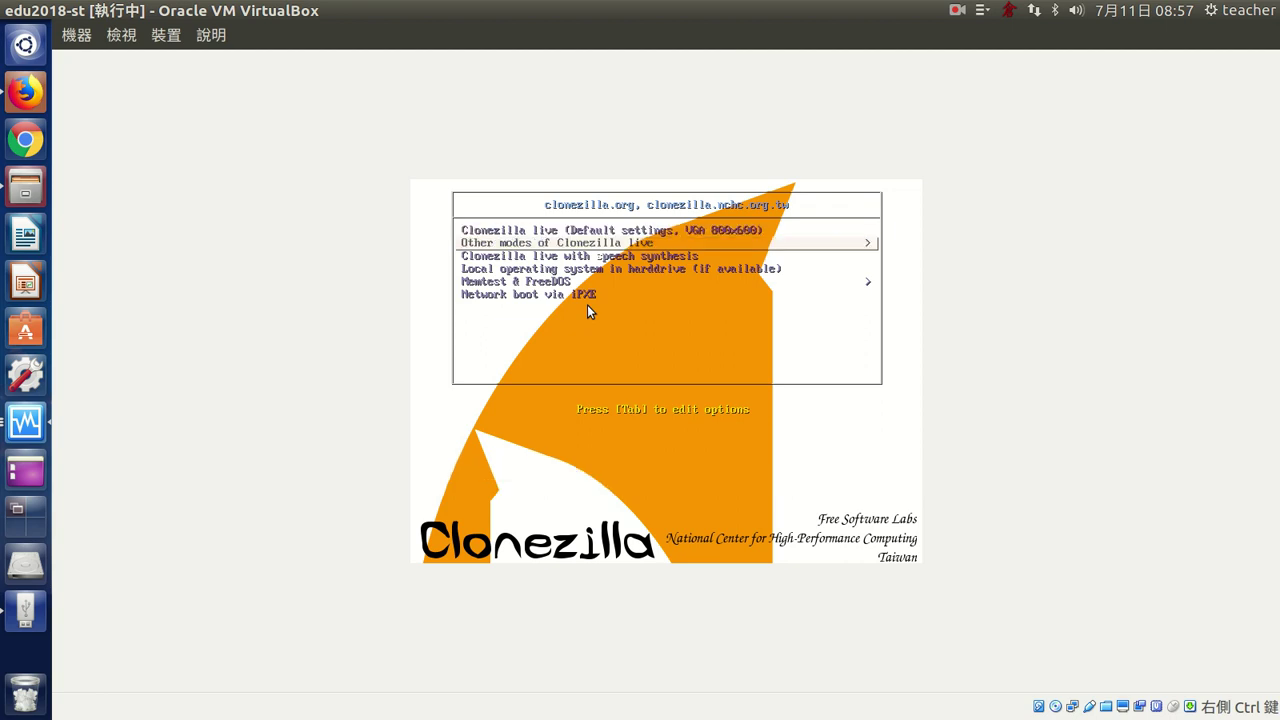
{"action": "key", "text": "Return"}
{"action": "key", "text": "Down"}
{"action": "key", "text": "Down"}
{"action": "key", "text": "Down"}
{"action": "key", "text": "Return"}
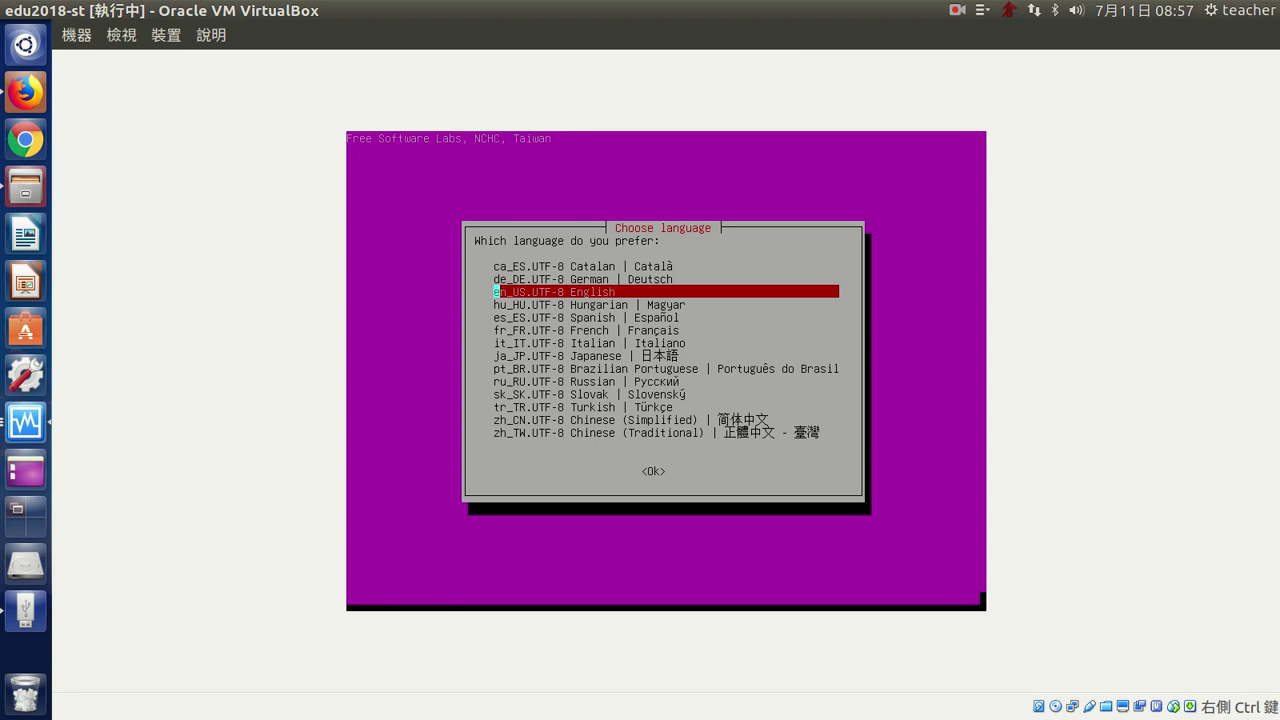
- Eject the Clonezilla disc from the VM's virtual optical drive, forcing the removal
{"action": "key", "text": "Down"}
{"action": "key", "text": "Down"}
{"action": "key", "text": "Down"}
{"action": "key", "text": "Down"}
{"action": "key", "text": "Down"}
{"action": "key", "text": "Down"}
{"action": "key", "text": "Down"}
{"action": "key", "text": "Down"}
{"action": "key", "text": "Down"}
{"action": "key", "text": "Down"}
{"action": "key", "text": "Down"}
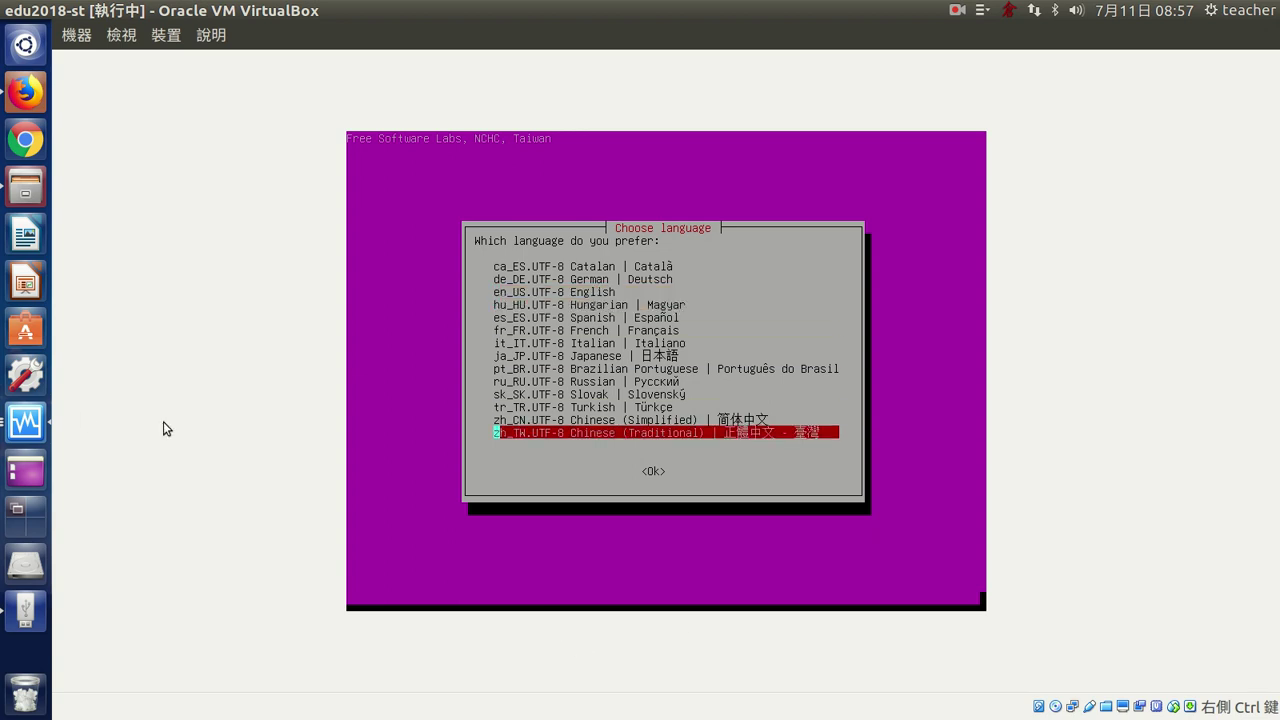
{"action": "left_click", "coordinate": [165, 36]}
{"action": "mouse_move", "coordinate": [181, 69]}
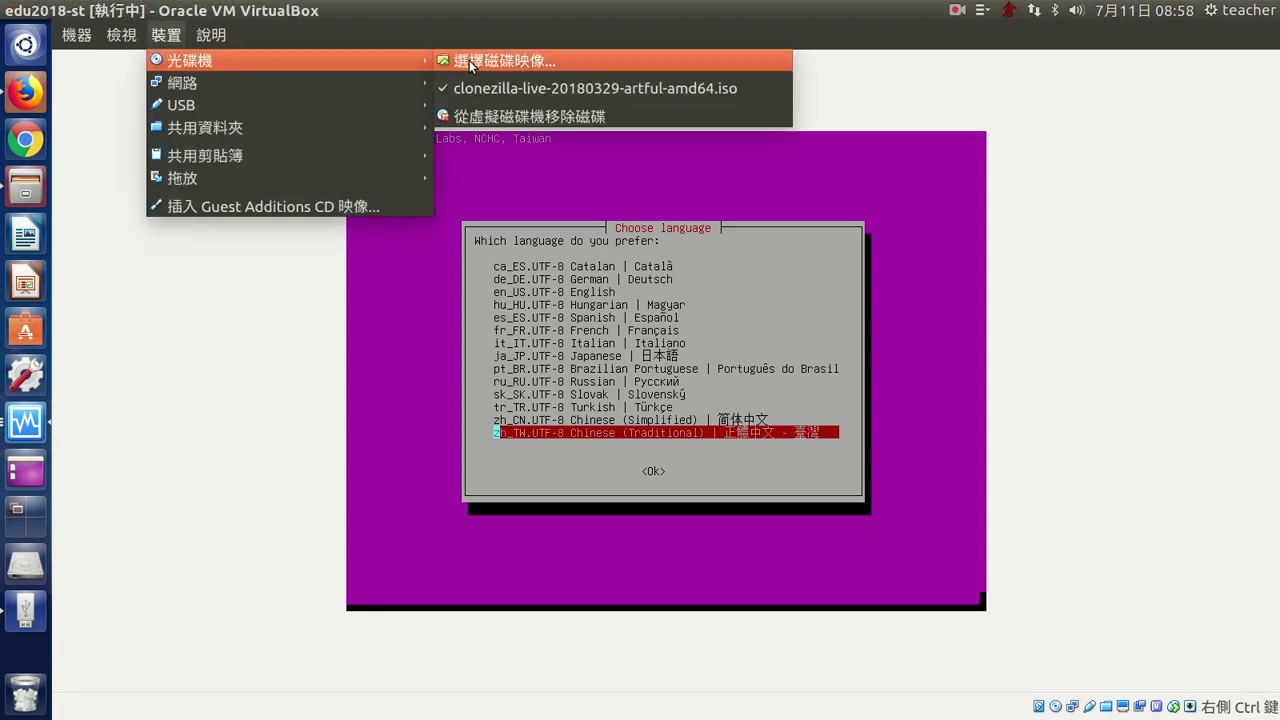
{"action": "left_click", "coordinate": [513, 112]}
{"action": "left_click", "coordinate": [718, 471]}
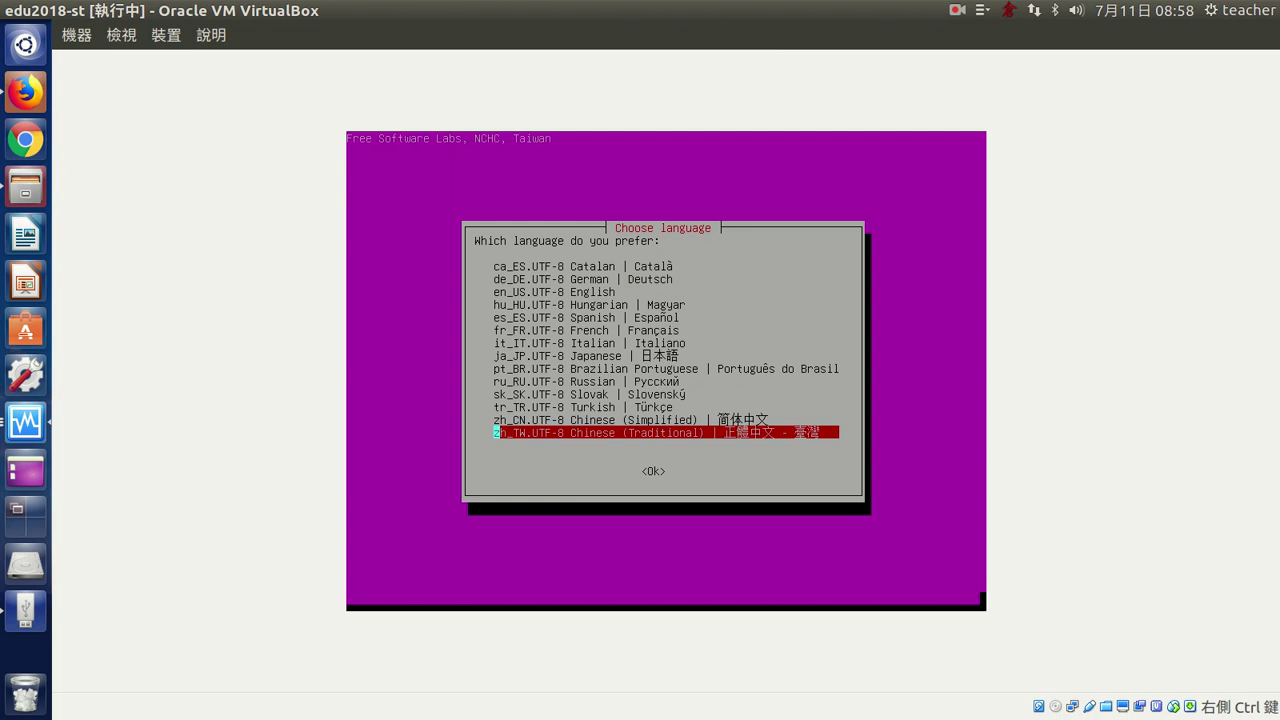
- Choose zh_TW.UTF-8, keep the keyboard layout, and start Clonezilla with device-image mode highlighted
{"action": "key", "text": "Up"}
{"action": "key", "text": "Up"}
{"action": "key", "text": "Up"}
{"action": "key", "text": "Down"}
{"action": "key", "text": "Down"}
{"action": "key", "text": "Down"}
{"action": "key", "text": "Return"}
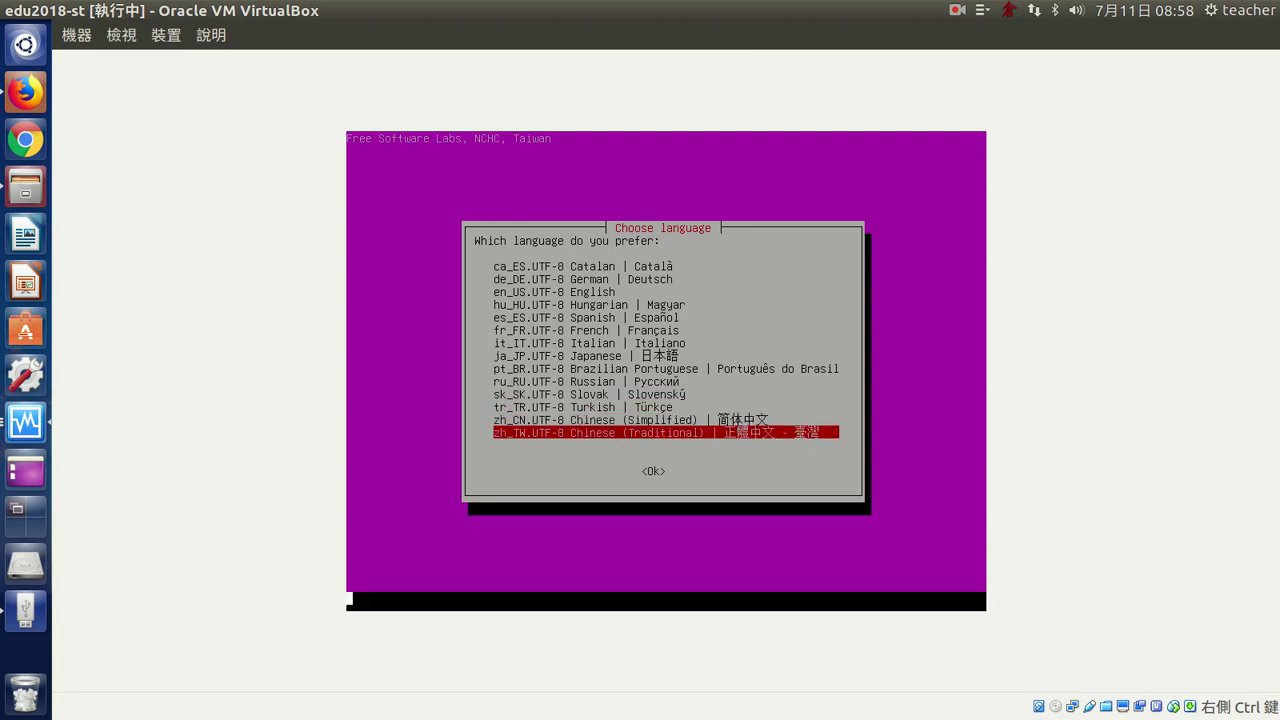
{"action": "key", "text": "Return"}
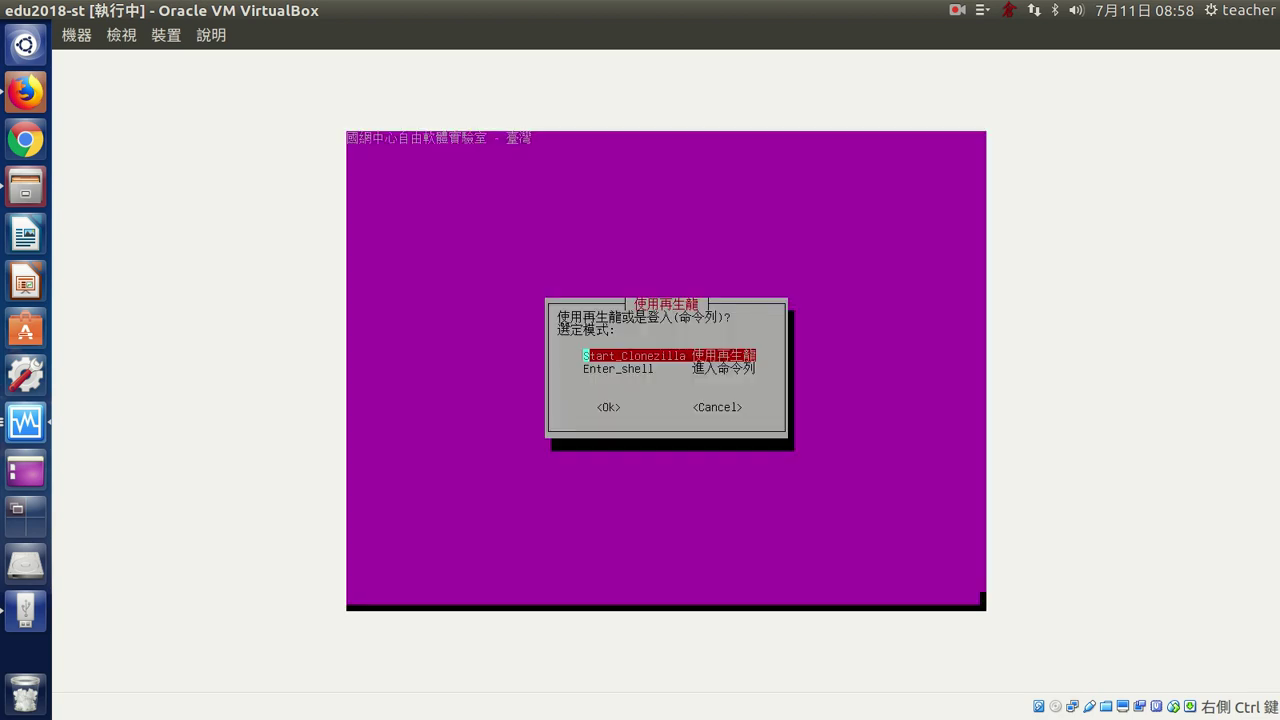
{"action": "key", "text": "Return"}
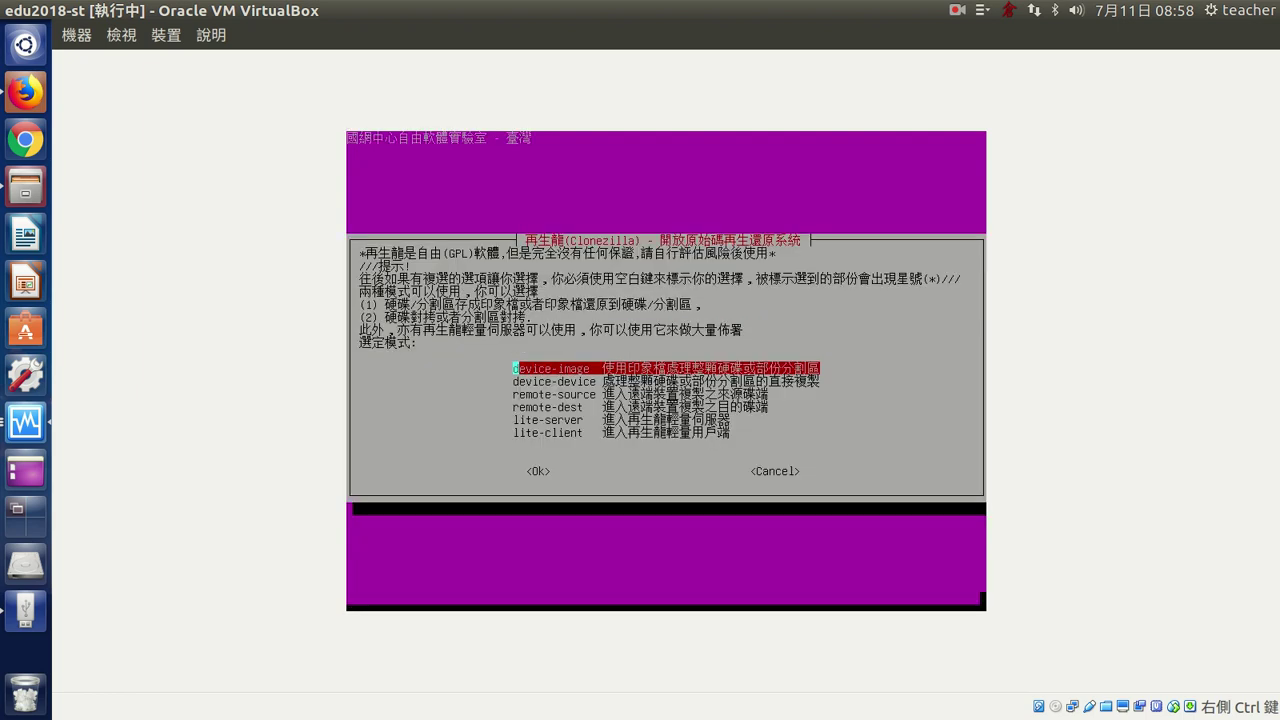
{"action": "key", "text": "Down"}
{"action": "key", "text": "Up"}
{"action": "key", "text": "Down"}
{"action": "key", "text": "Up"}
- Choose device-image saving to a samba_server over DHCP, with server IP 192.168.1.107
{"action": "key", "text": "Return"}
{"action": "key", "text": "Down"}
{"action": "key", "text": "Down"}
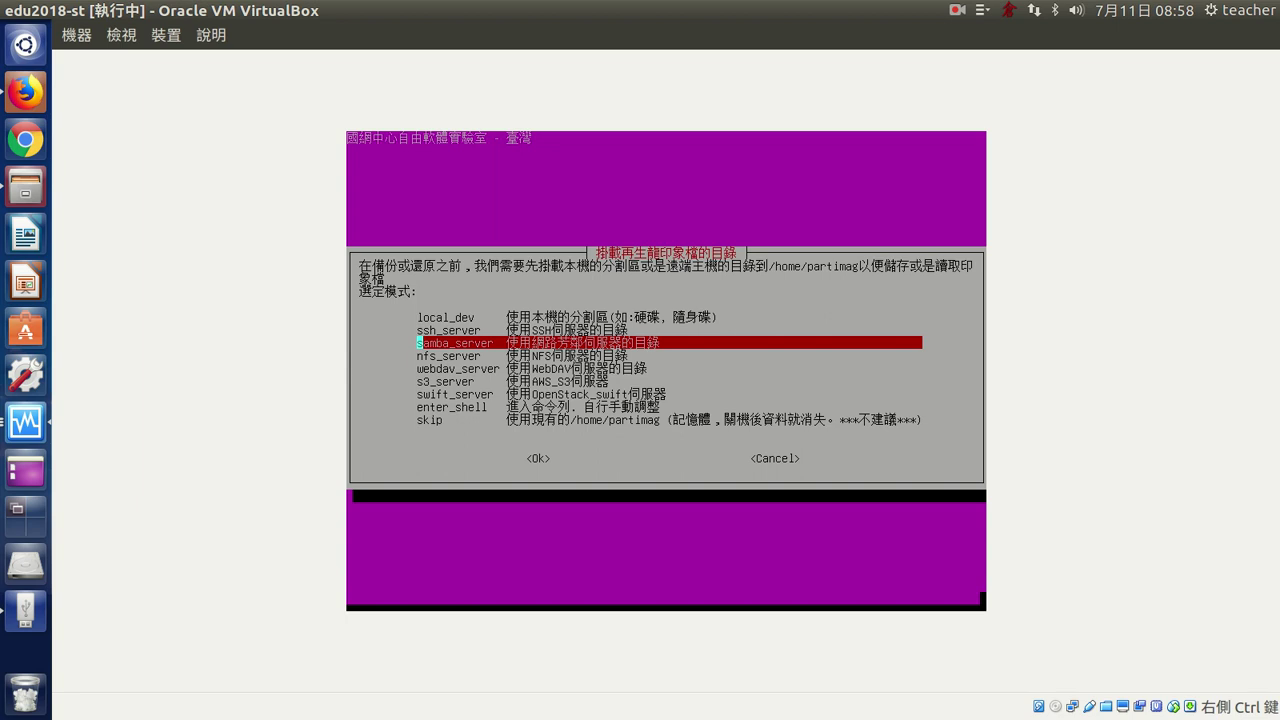
{"action": "key", "text": "Return"}
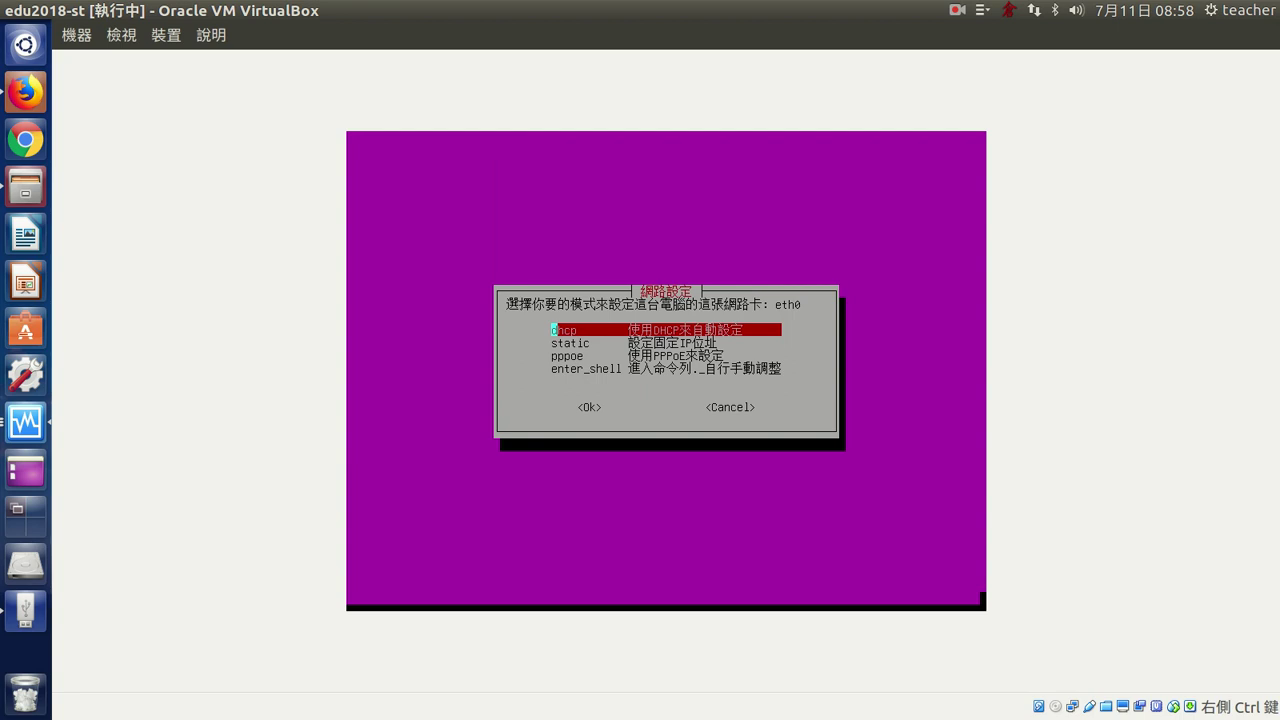
{"action": "key", "text": "Return"}
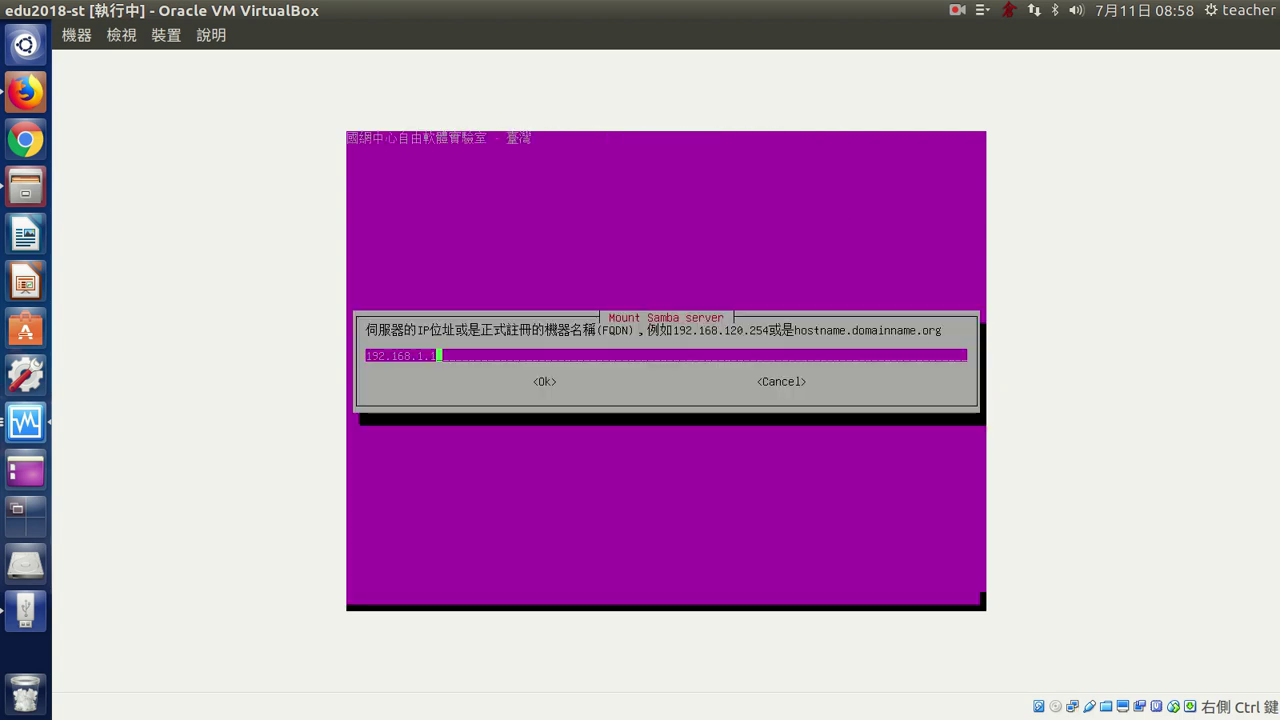
{"action": "key", "text": "BackSpace"}
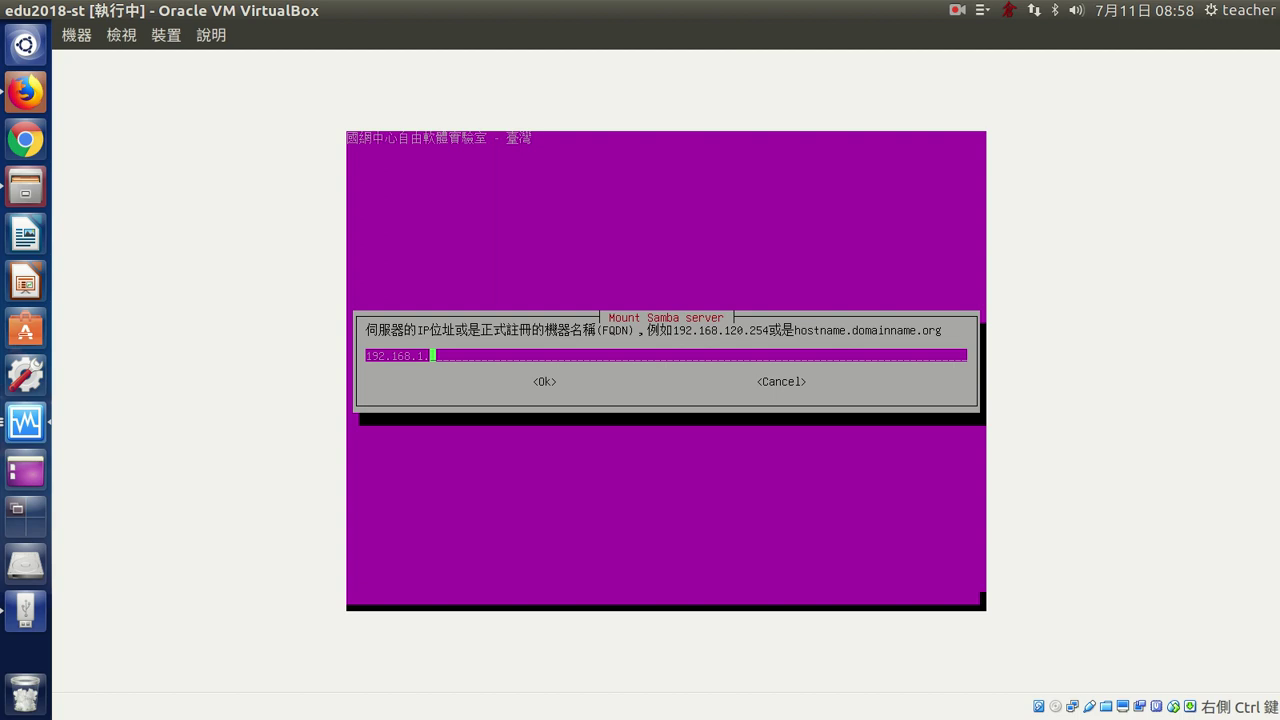
{"action": "type", "text": "107"}
{"action": "key", "text": "Return"}
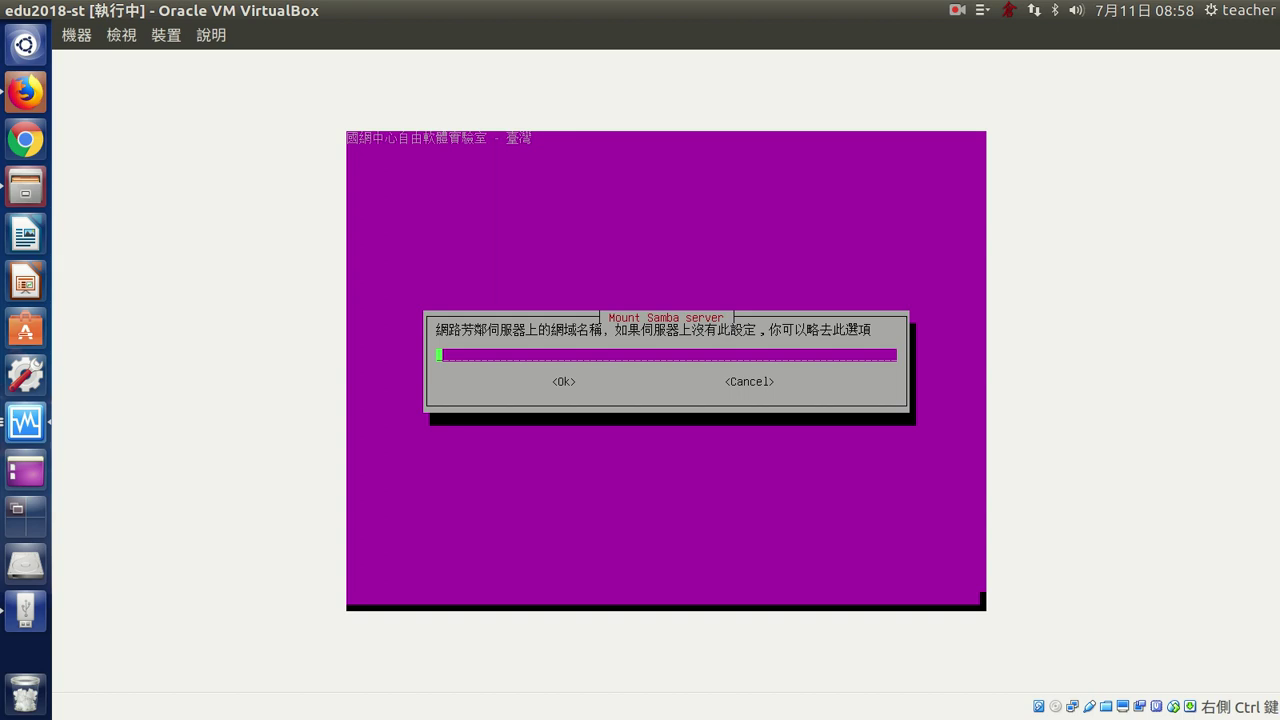
- Leave the domain blank, enter the server account name, and confirm /images as the directory
{"action": "key", "text": "Return"}
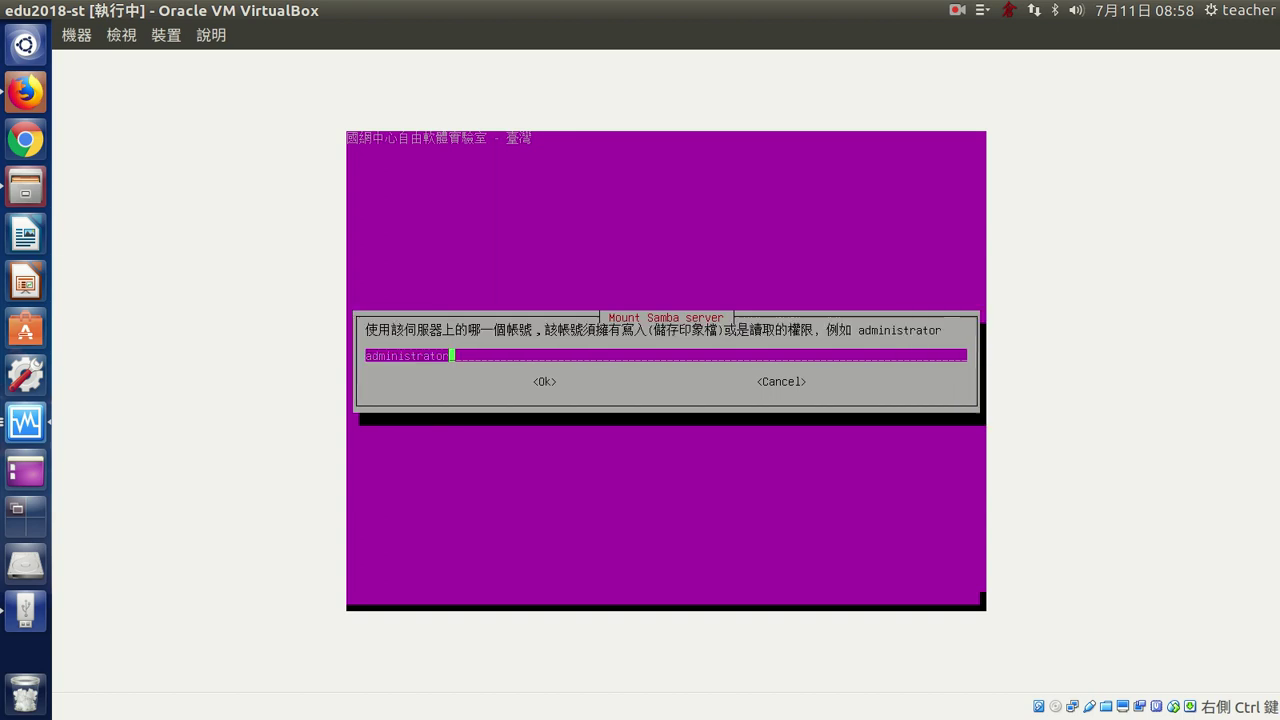
{"action": "key", "text": "BackSpace"}
{"action": "key", "text": "BackSpace"}
{"action": "key", "text": "BackSpace"}
{"action": "key", "text": "BackSpace"}
{"action": "key", "text": "BackSpace"}
{"action": "key", "text": "BackSpace"}
{"action": "key", "text": "BackSpace"}
{"action": "key", "text": "BackSpace"}
{"action": "key", "text": "BackSpace"}
{"action": "key", "text": "BackSpace"}
{"action": "key", "text": "BackSpace"}
{"action": "key", "text": "BackSpace"}
{"action": "key", "text": "BackSpace"}
{"action": "type", "text": "t"}
{"action": "key", "text": "BackSpace"}
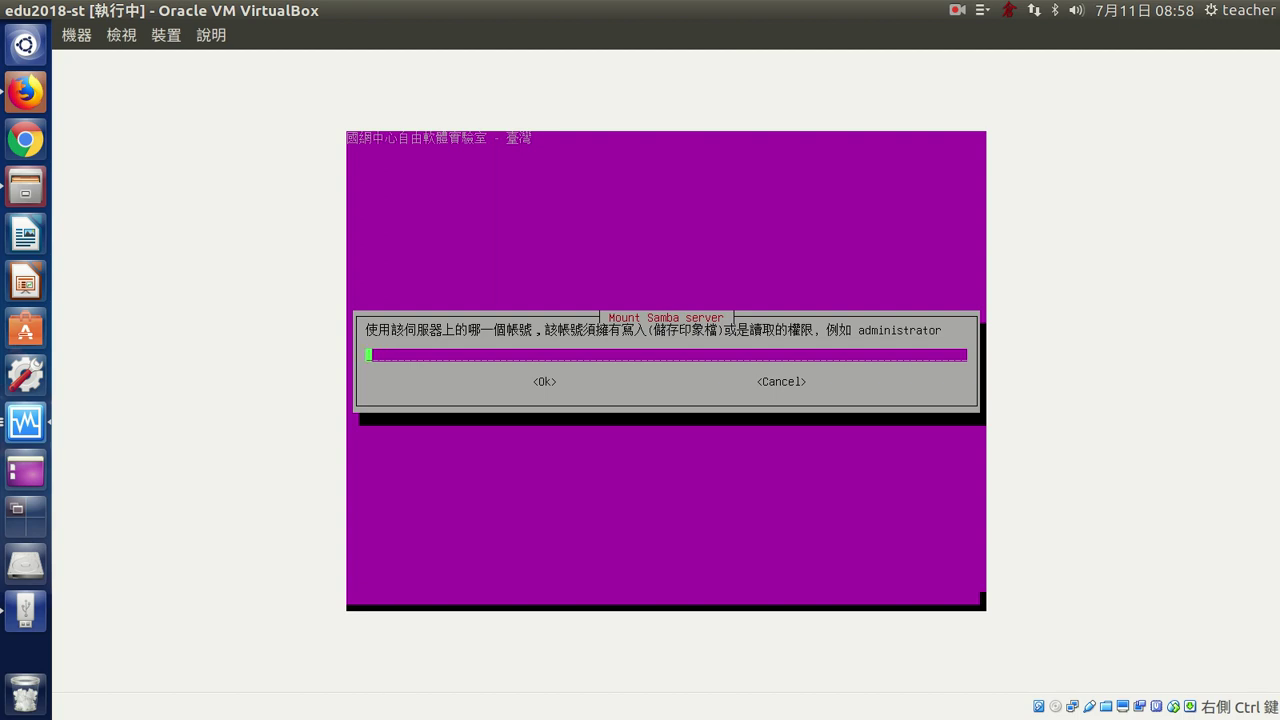
{"action": "type", "text": "tech"}
{"action": "key", "text": "BackSpace"}
{"action": "key", "text": "BackSpace"}
{"action": "key", "text": "BackSpace"}
{"action": "key", "text": "BackSpace"}
{"action": "type", "text": "teacher"}
{"action": "key", "text": "Return"}
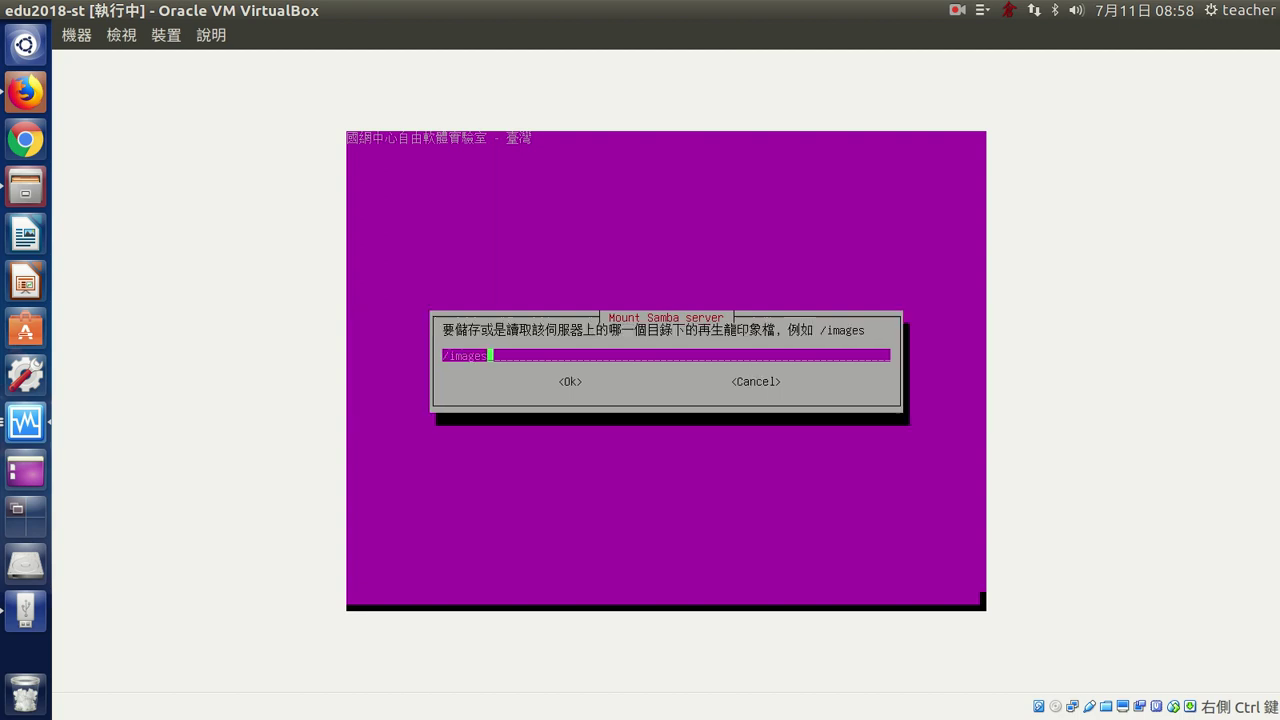
{"action": "key", "text": "Left"}
{"action": "key", "text": "Left"}
{"action": "key", "text": "Left"}
{"action": "key", "text": "Right"}
{"action": "key", "text": "Right"}
{"action": "key", "text": "Right"}
{"action": "key", "text": "Left"}
{"action": "key", "text": "Left"}
{"action": "key", "text": "Left"}
{"action": "key", "text": "Left"}
{"action": "key", "text": "Left"}
{"action": "key", "text": "Left"}
{"action": "key", "text": "Left"}
{"action": "key", "text": "Right"}
{"action": "key", "text": "Right"}
{"action": "key", "text": "Right"}
{"action": "key", "text": "Right"}
{"action": "key", "text": "Right"}
{"action": "key", "text": "Right"}
{"action": "key", "text": "Right"}
{"action": "key", "text": "Tab"}
{"action": "key", "text": "Return"}
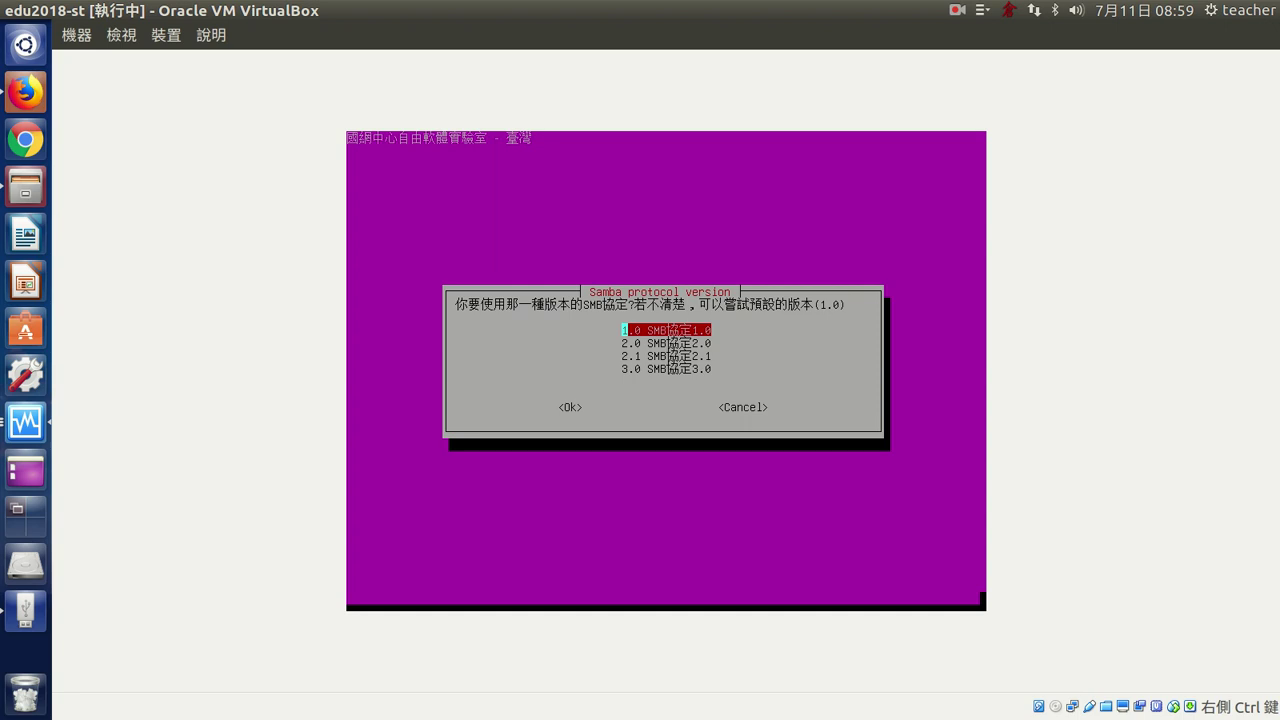
- Mount the share using SMB 1.0, auto security mode, and the account password
{"action": "key", "text": "Return"}
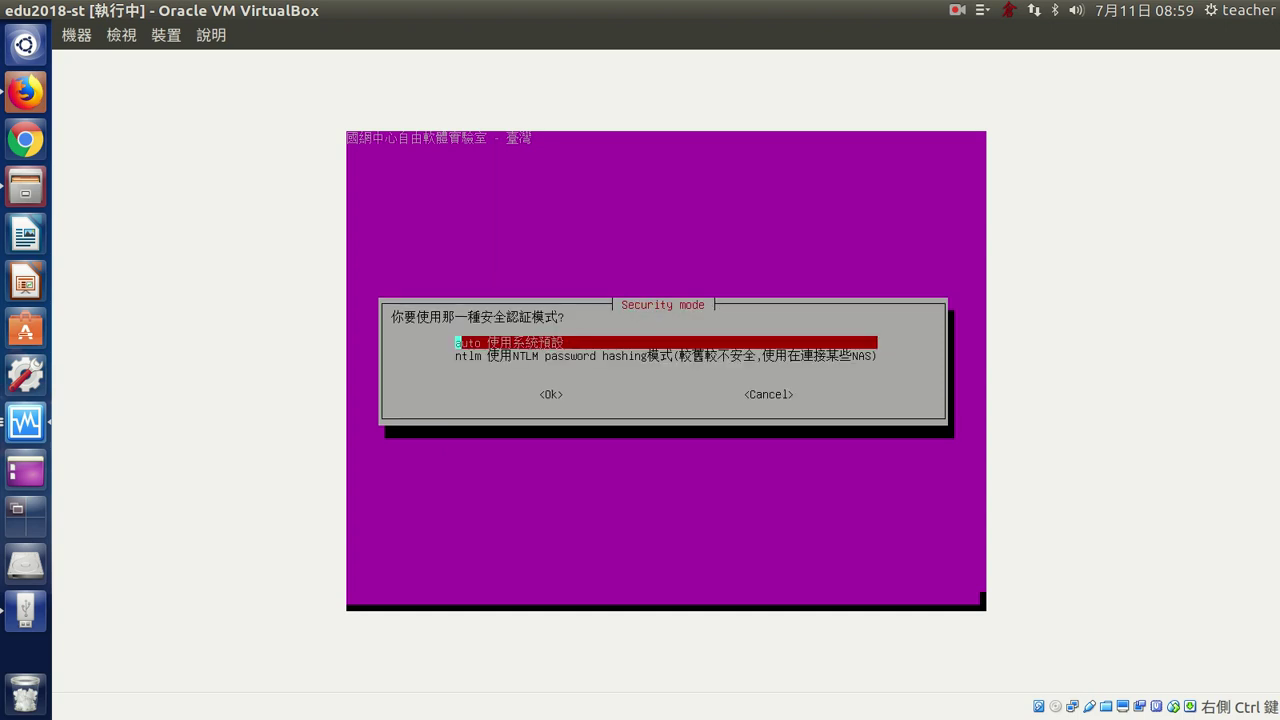
{"action": "key", "text": "Return"}
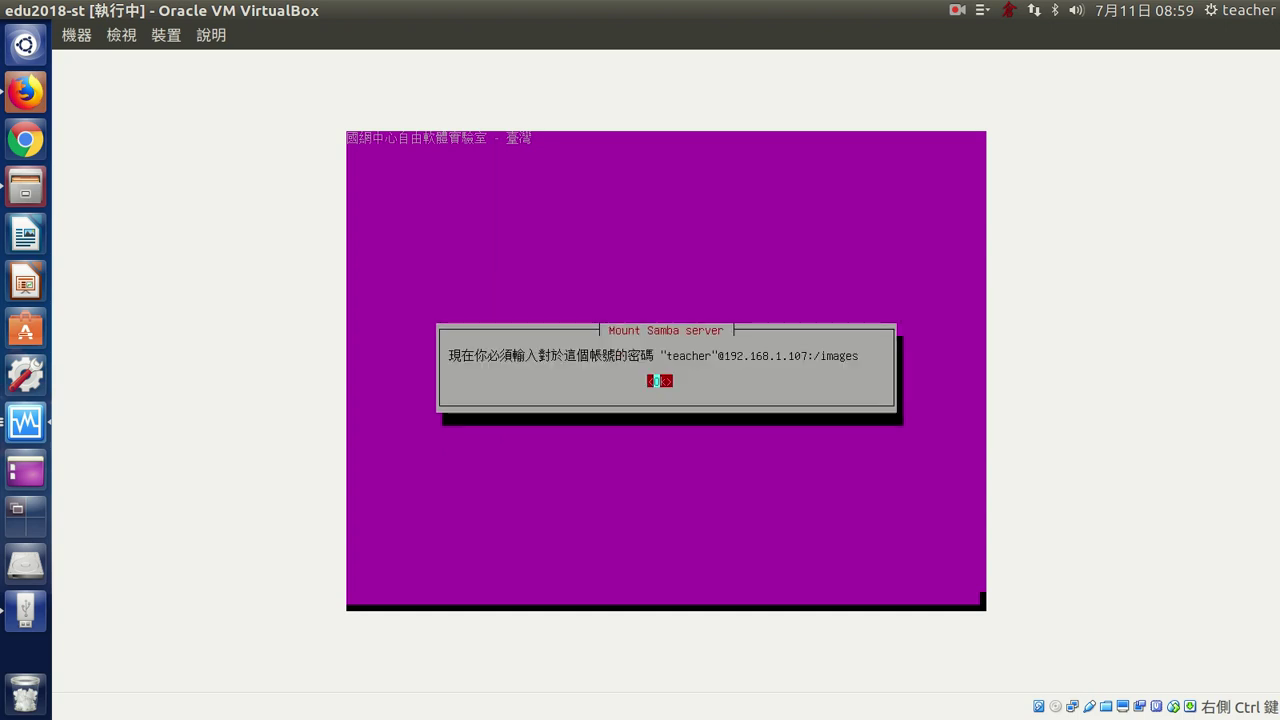
{"action": "key", "text": "Return"}
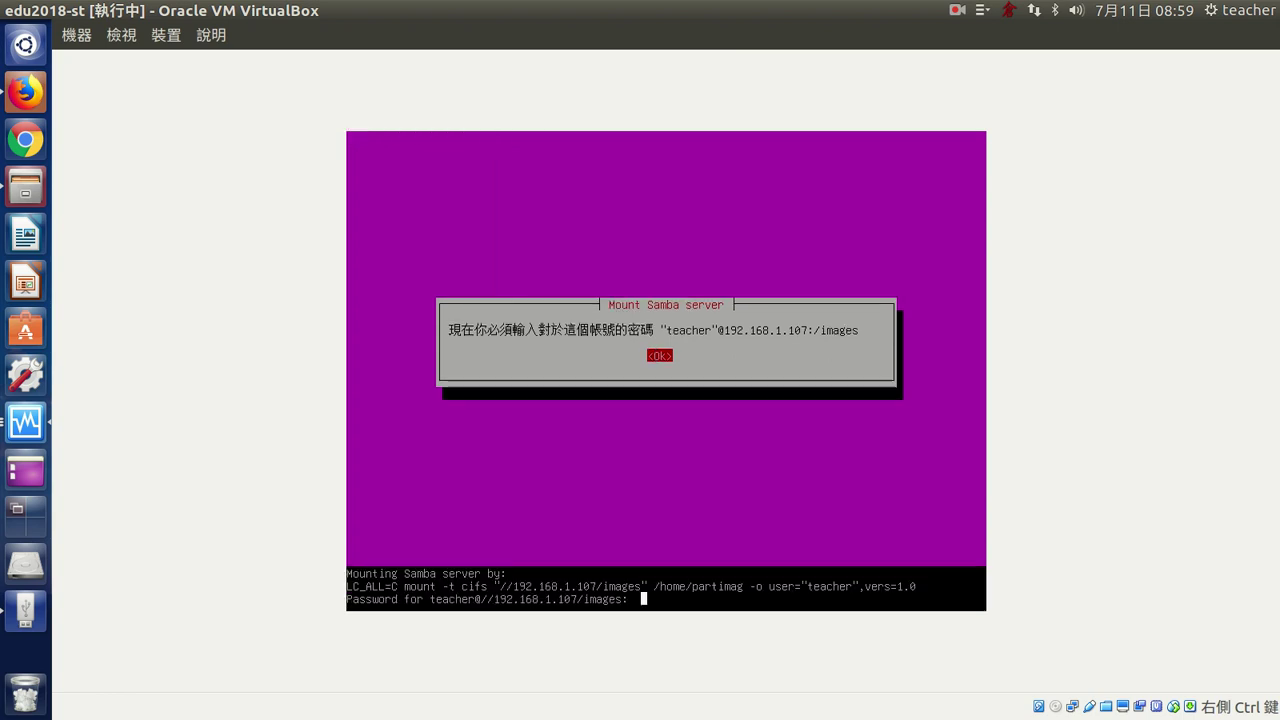
{"action": "type", "text": "****"}
{"action": "key", "text": "Return"}
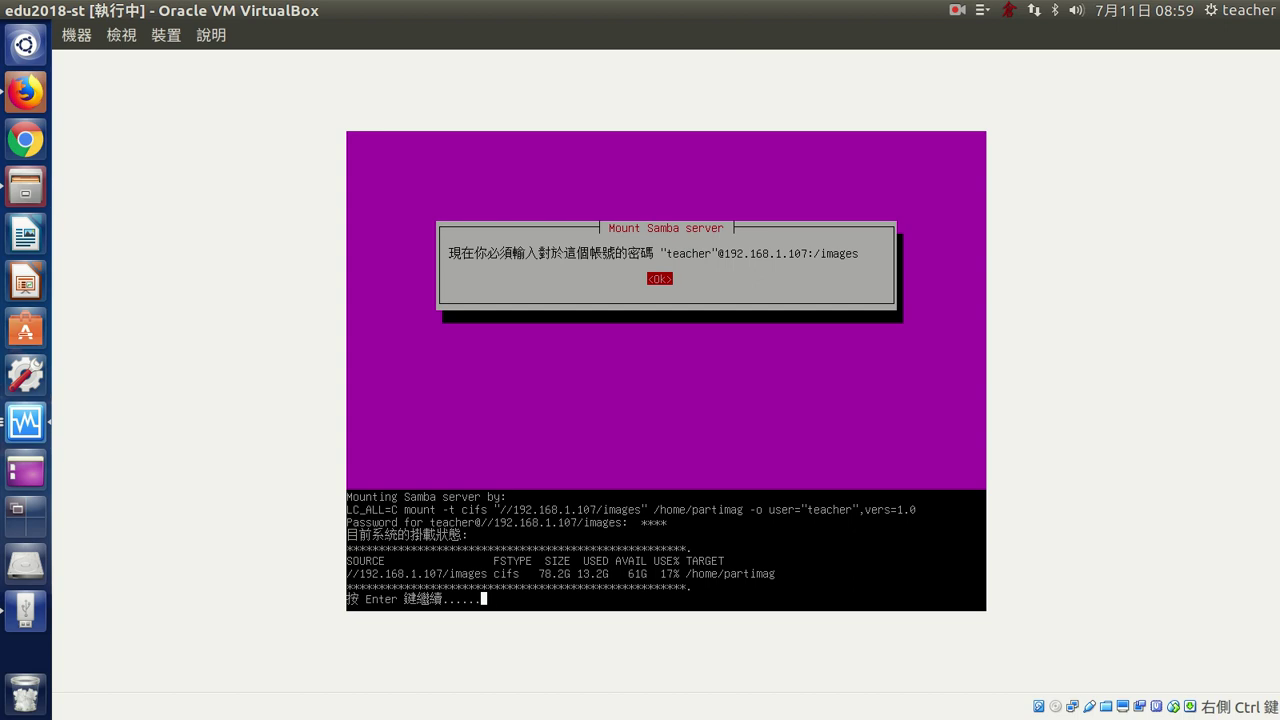
{"action": "key", "text": "Return"}
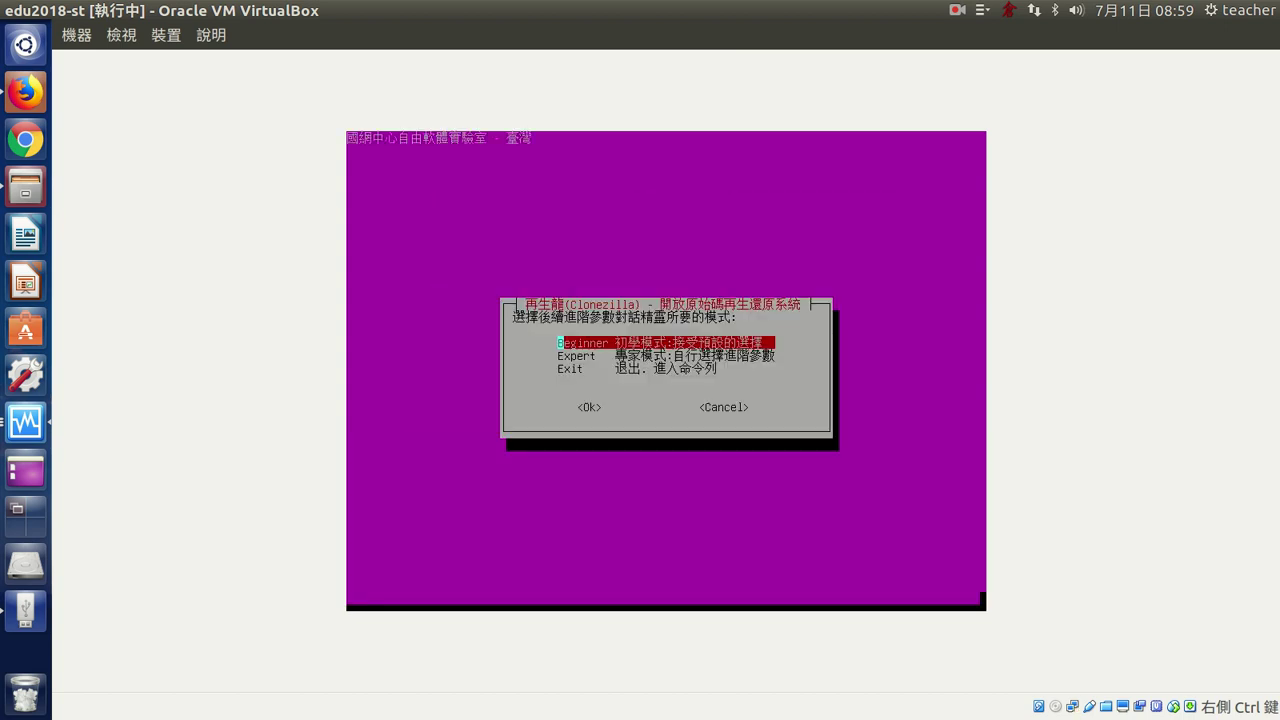
{"action": "key", "text": "Return"}
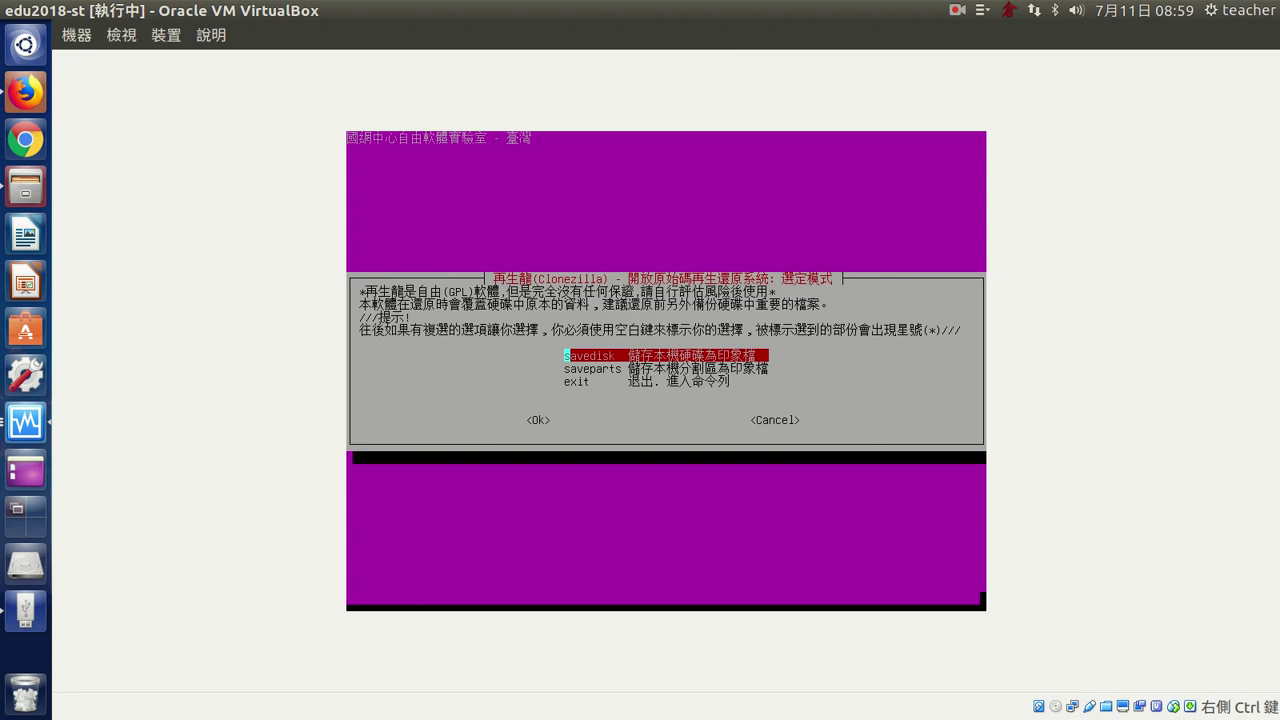
{"action": "key", "text": "Return"}
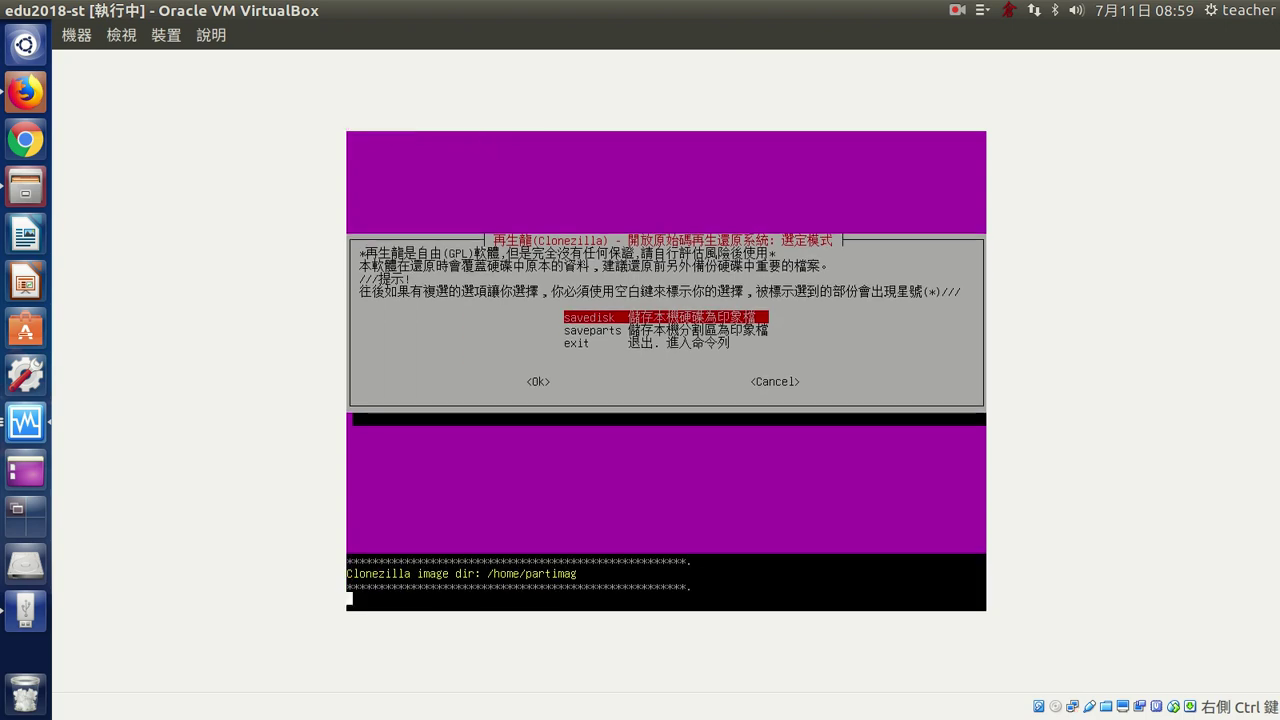
{"action": "key", "text": "Left"}
{"action": "key", "text": "Left"}
{"action": "key", "text": "Left"}
{"action": "key", "text": "Left"}
{"action": "key", "text": "Left"}
{"action": "key", "text": "Left"}
{"action": "key", "text": "Left"}
{"action": "key", "text": "Left"}
{"action": "key", "text": "Left"}
{"action": "key", "text": "Left"}
{"action": "key", "text": "Left"}
{"action": "key", "text": "Left"}
{"action": "key", "text": "Left"}
{"action": "key", "text": "Left"}
{"action": "key", "text": "Left"}
{"action": "key", "text": "Left"}
{"action": "key", "text": "Left"}
{"action": "key", "text": "Right"}
{"action": "key", "text": "Right"}
{"action": "key", "text": "Right"}
{"action": "key", "text": "Right"}
{"action": "key", "text": "Right"}
{"action": "key", "text": "Right"}
{"action": "key", "text": "Right"}
{"action": "key", "text": "Right"}
{"action": "key", "text": "Right"}
{"action": "key", "text": "Right"}
{"action": "key", "text": "Right"}
{"action": "key", "text": "Right"}
{"action": "key", "text": "Right"}
{"action": "key", "text": "Right"}
{"action": "key", "text": "Right"}
{"action": "key", "text": "Right"}
{"action": "key", "text": "Right"}
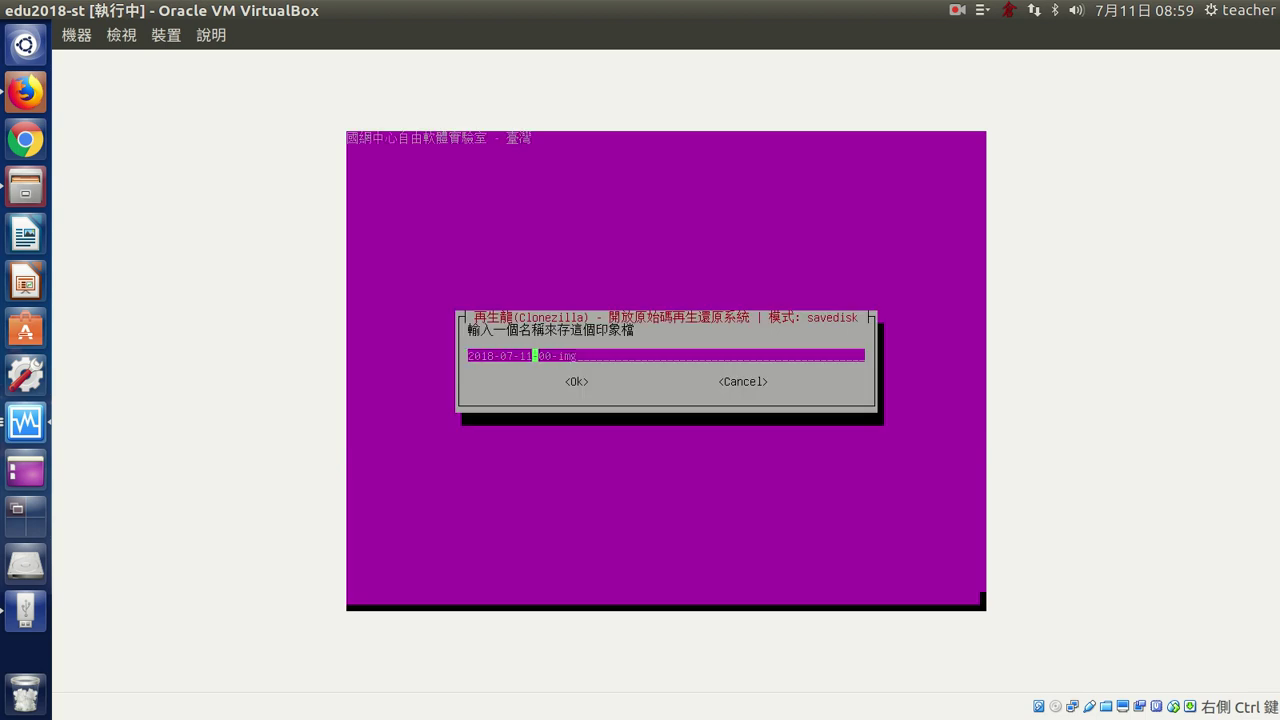
{"action": "key", "text": "Left"}
{"action": "key", "text": "Left"}
{"action": "key", "text": "Left"}
{"action": "key", "text": "Left"}
{"action": "key", "text": "Left"}
{"action": "key", "text": "Left"}
{"action": "key", "text": "Left"}
{"action": "key", "text": "Left"}
{"action": "key", "text": "Left"}
{"action": "key", "text": "Left"}
{"action": "key", "text": "Left"}
{"action": "key", "text": "Left"}
{"action": "key", "text": "Left"}
{"action": "key", "text": "Left"}
{"action": "key", "text": "Left"}
{"action": "key", "text": "Left"}
{"action": "key", "text": "Left"}
{"action": "type", "text": "edu"}
{"action": "type", "text": "2018"}
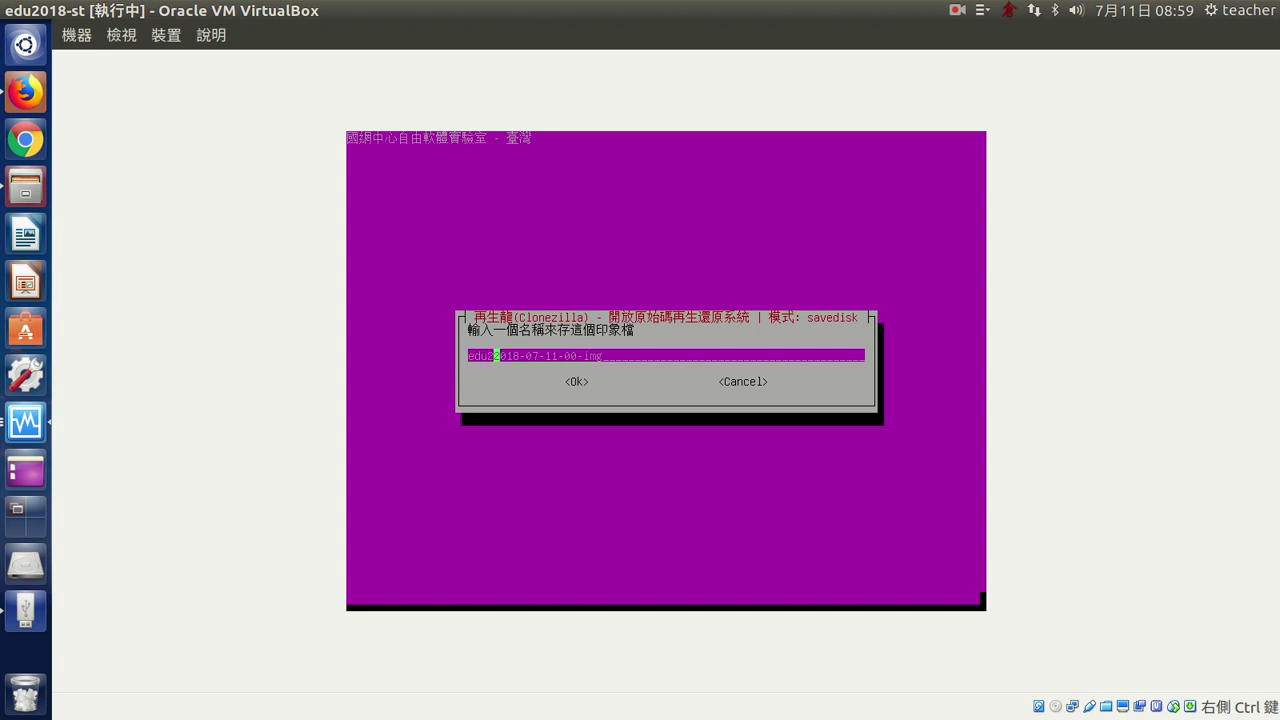
{"action": "type", "text": "-"}
{"action": "key", "text": "Home"}
{"action": "key", "text": "Right"}
{"action": "key", "text": "Right"}
{"action": "key", "text": "Right"}
{"action": "key", "text": "Right"}
{"action": "key", "text": "Right"}
{"action": "key", "text": "Right"}
{"action": "key", "text": "Right"}
{"action": "key", "text": "Right"}
{"action": "key", "text": "Right"}
{"action": "key", "text": "Right"}
{"action": "key", "text": "Right"}
{"action": "key", "text": "Right"}
{"action": "key", "text": "Right"}
{"action": "key", "text": "Right"}
{"action": "key", "text": "Right"}
{"action": "key", "text": "Right"}
{"action": "key", "text": "Right"}
{"action": "key", "text": "Right"}
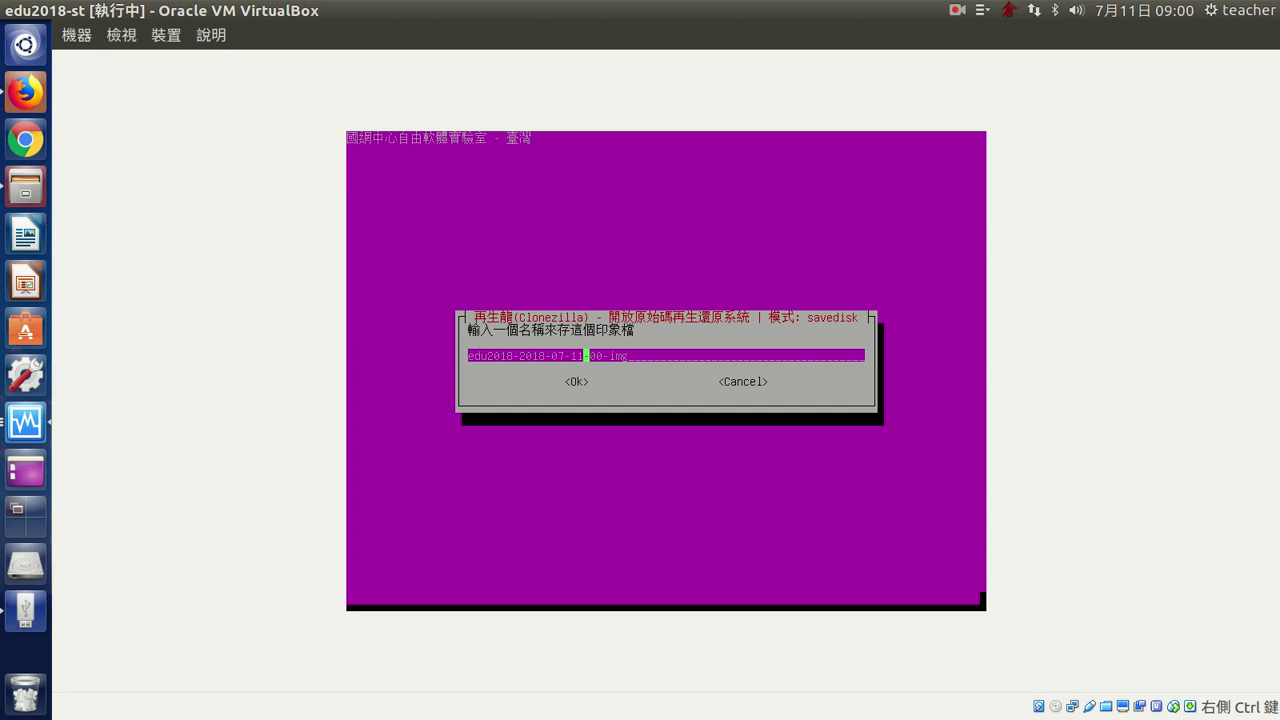
{"action": "key", "text": "Return"}
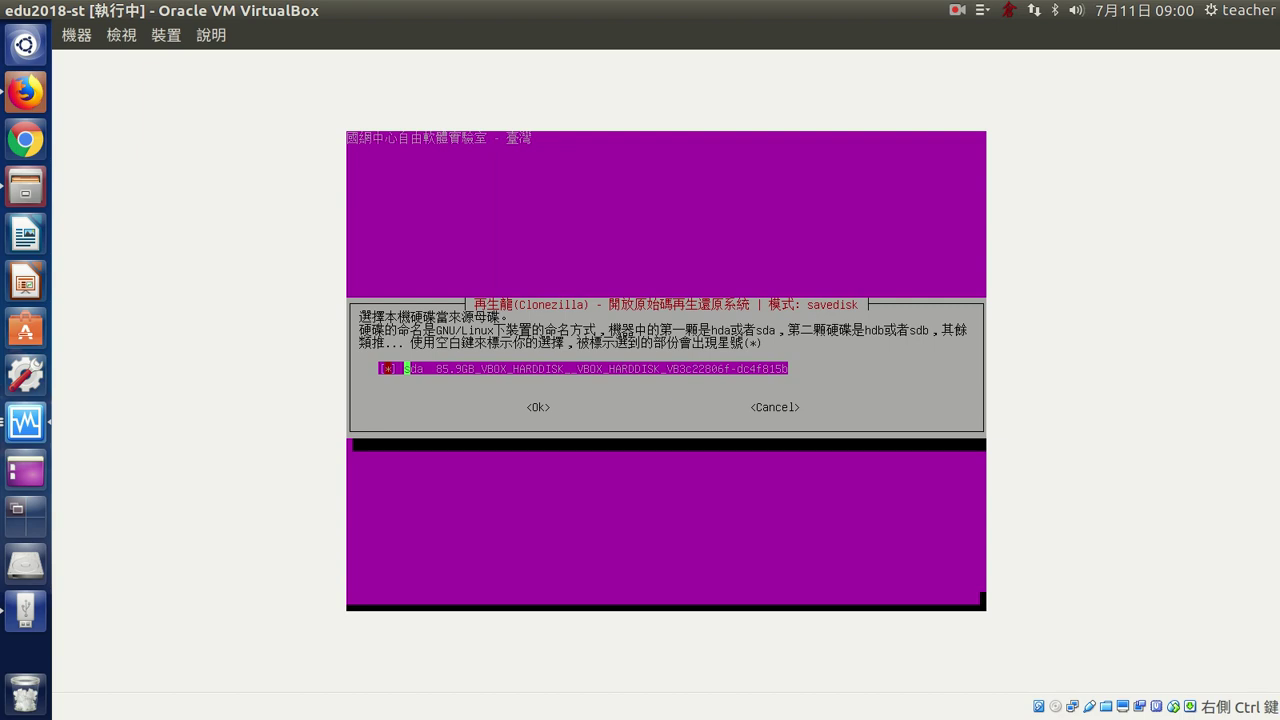
- Use sda as the source disk with automatic fsck-y repair, image checking, and no encryption
{"action": "key", "text": "Return"}
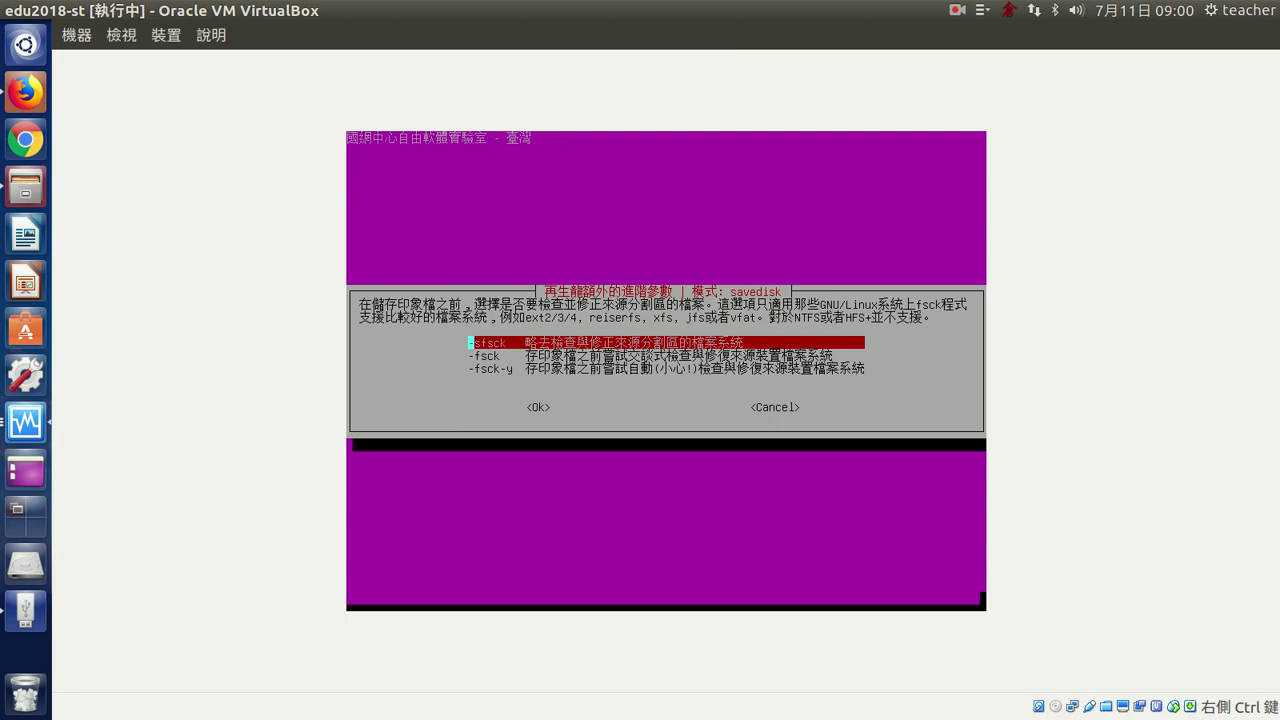
{"action": "key", "text": "Down"}
{"action": "key", "text": "Down"}
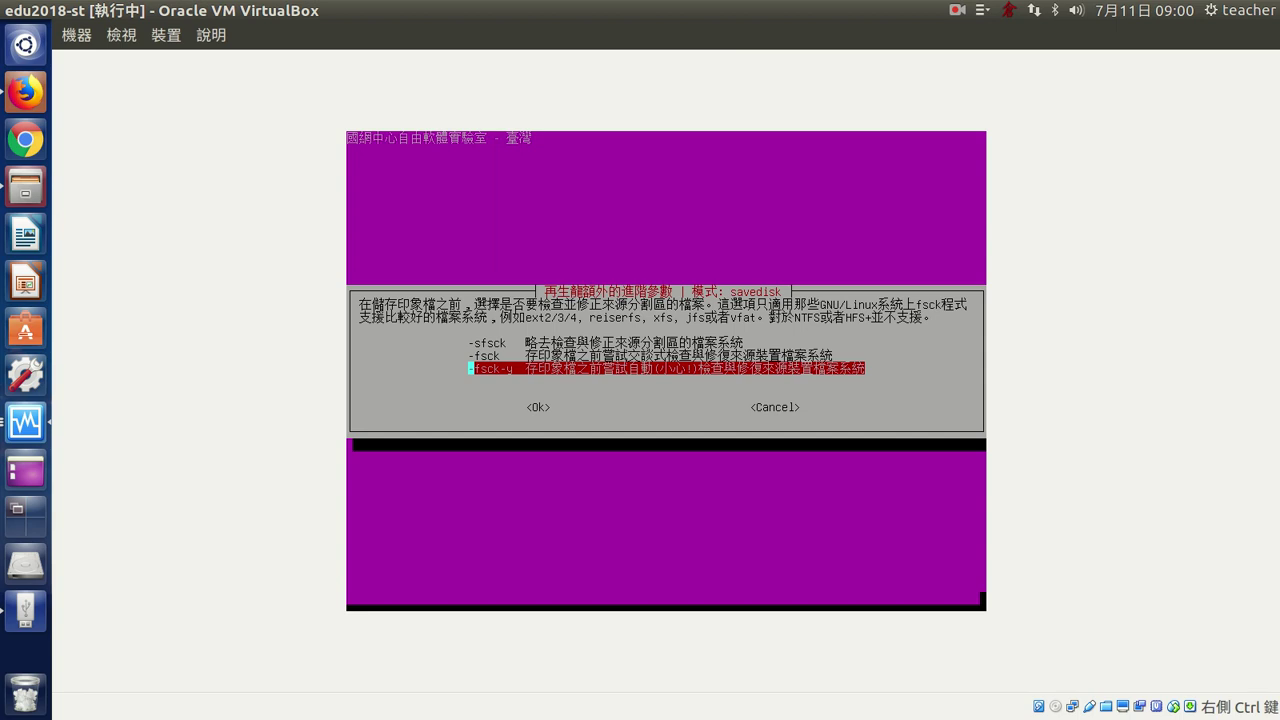
{"action": "key", "text": "Return"}
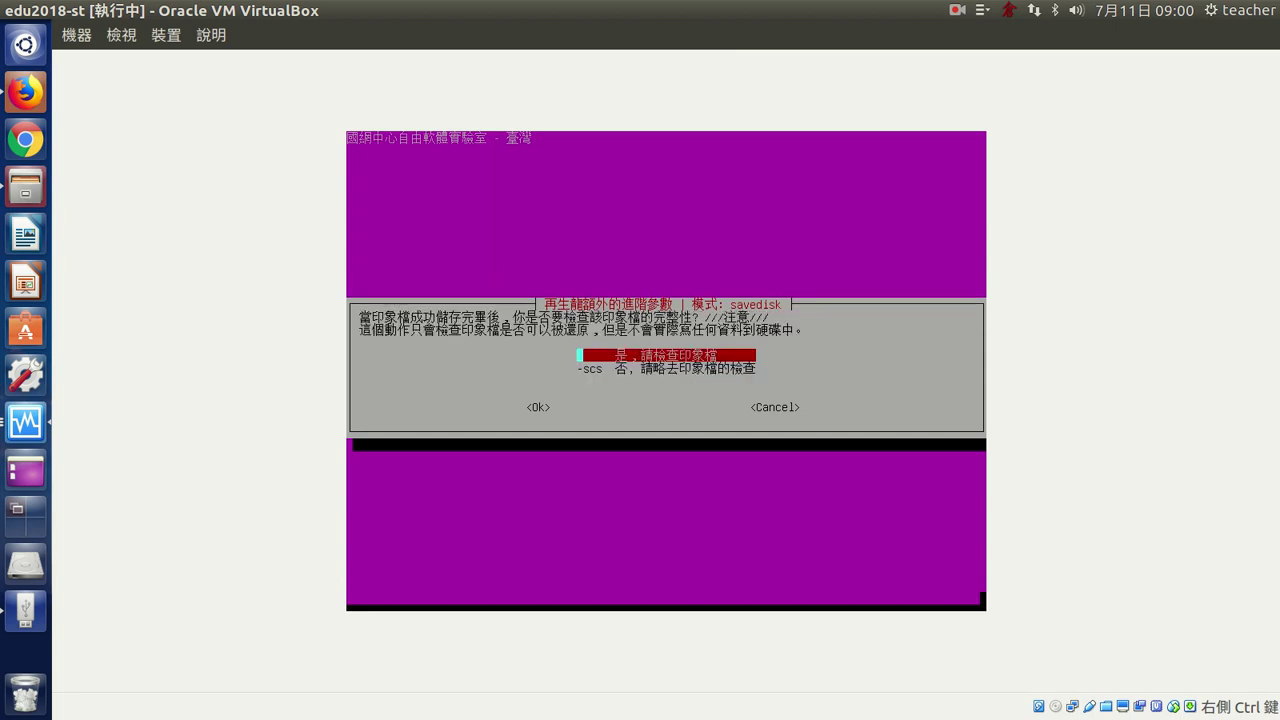
{"action": "key", "text": "Return"}
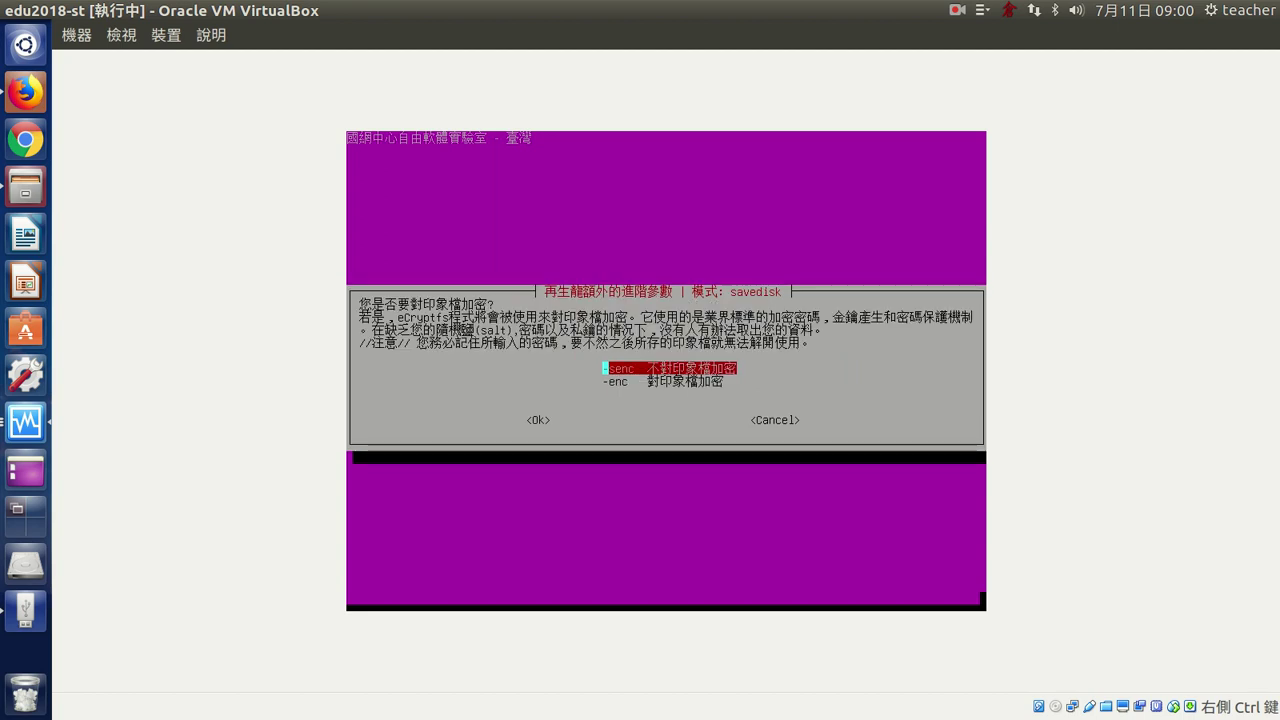
{"action": "key", "text": "Return"}
- Choose power off after finishing and accept the ocs-sr savedisk command summary
{"action": "key", "text": "Down"}
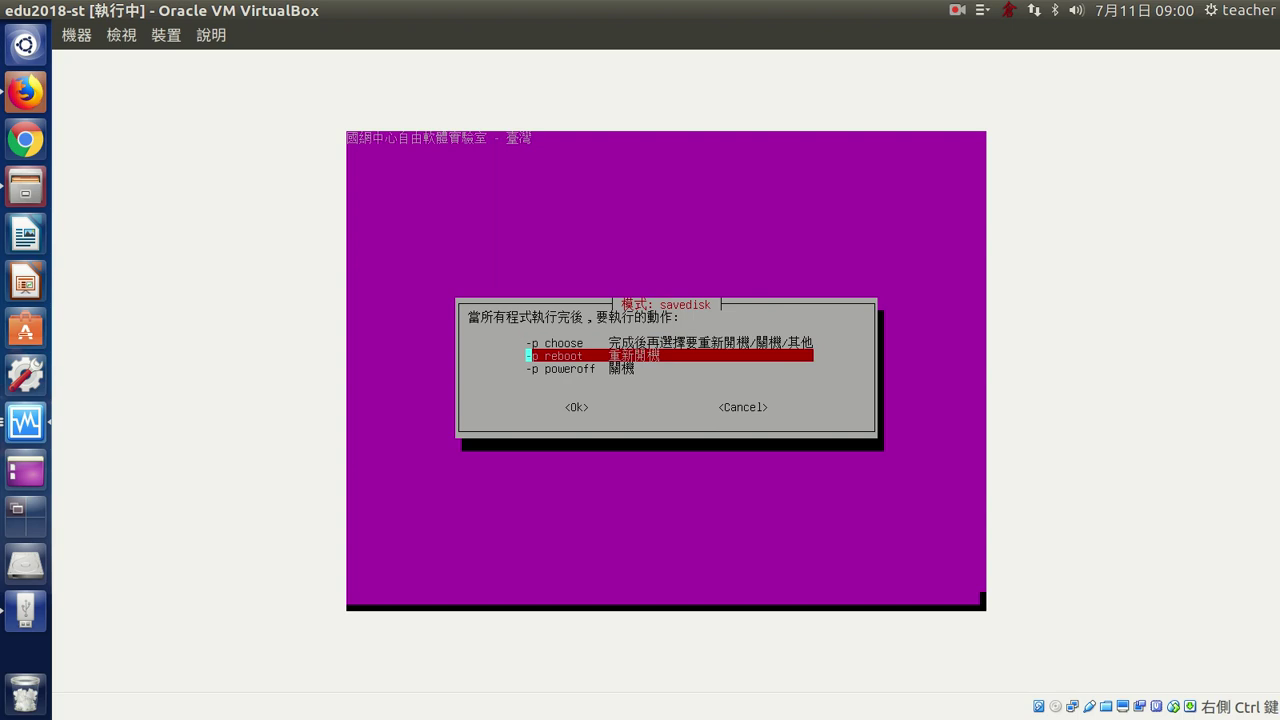
{"action": "key", "text": "Up"}
{"action": "key", "text": "Down"}
{"action": "key", "text": "Down"}
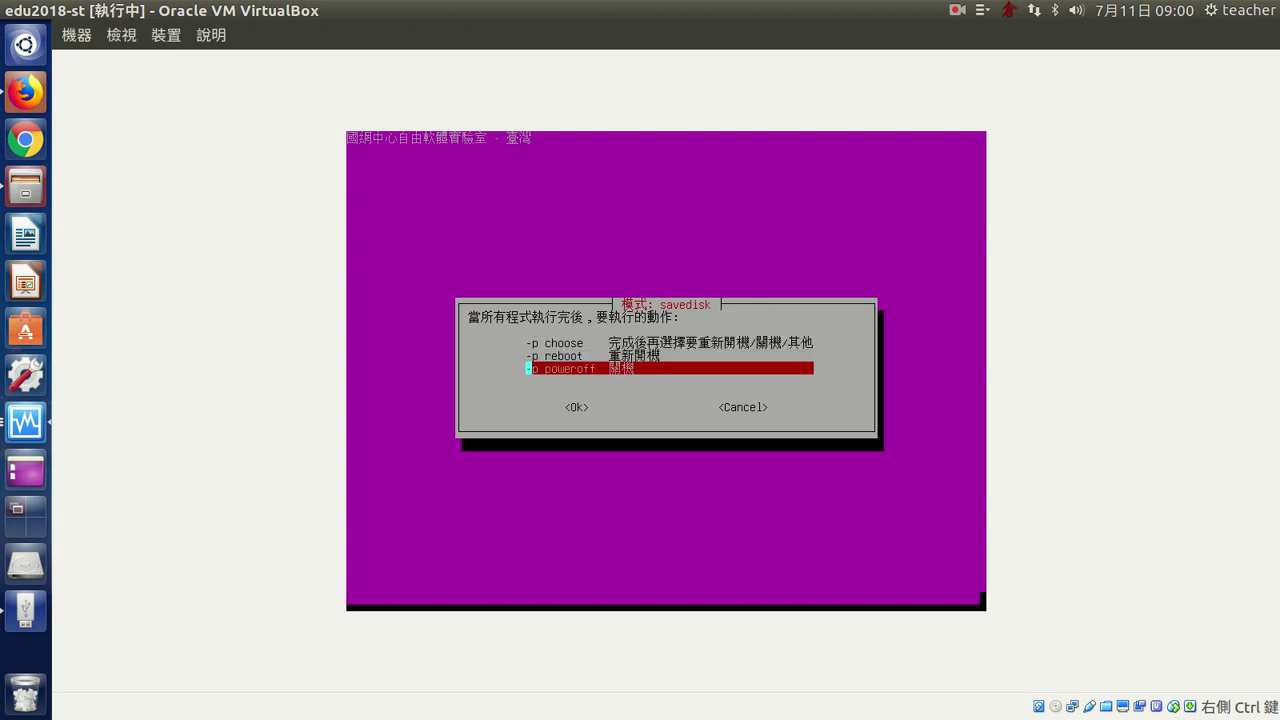
{"action": "key", "text": "Up"}
{"action": "key", "text": "Up"}
{"action": "key", "text": "Down"}
{"action": "key", "text": "Down"}
{"action": "key", "text": "Return"}
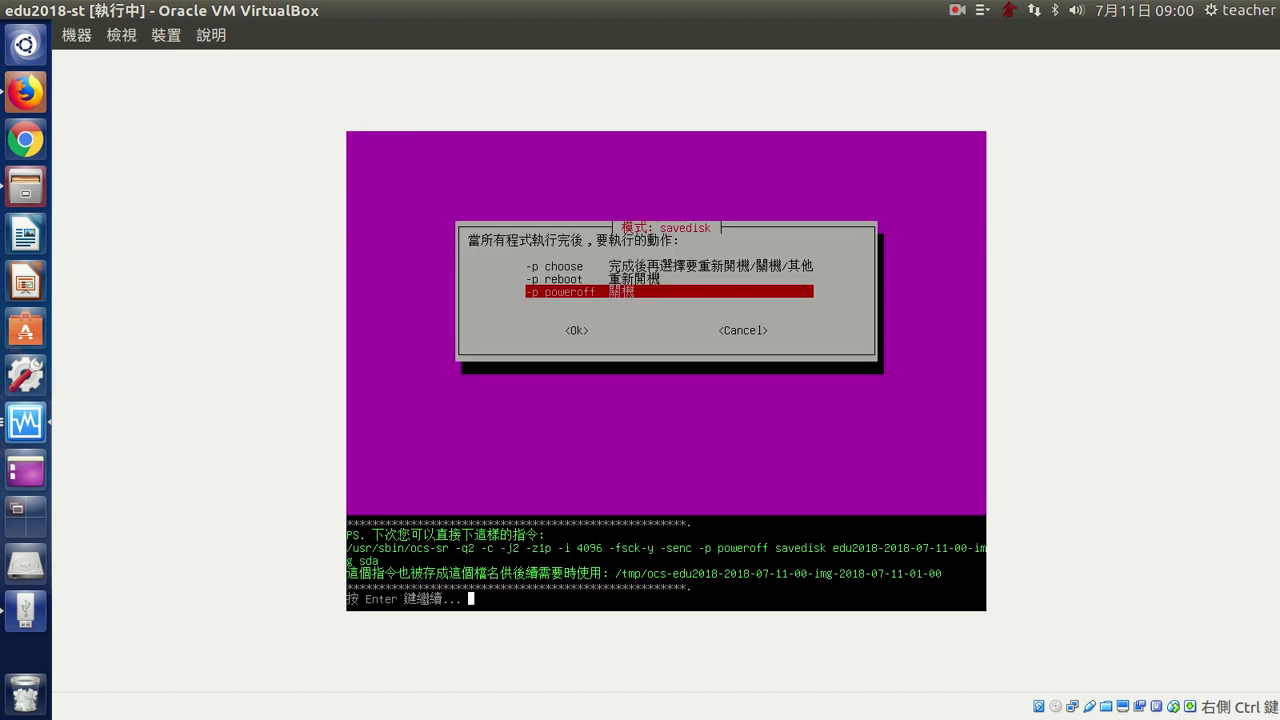
{"action": "key", "text": "Return"}
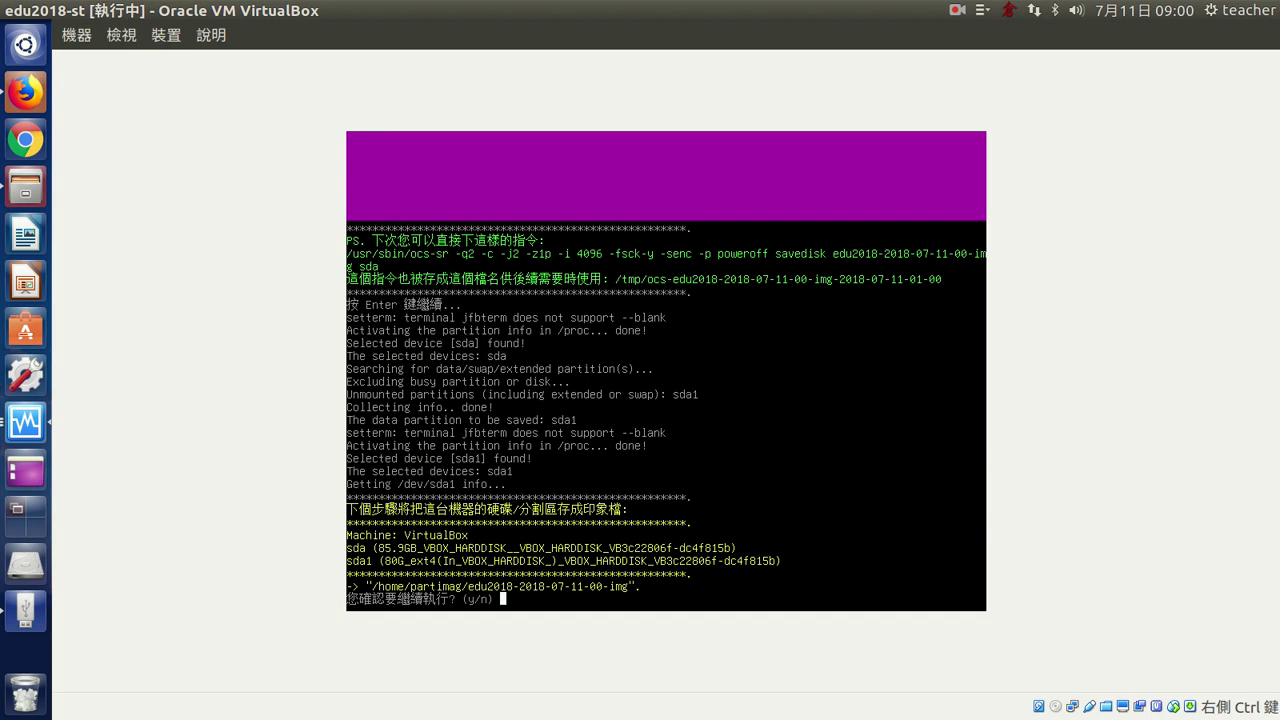
- Answer y to start Partclone saving sda1, then switch to the uu1404 VM window
{"action": "type", "text": "y"}
{"action": "key", "text": "Return"}
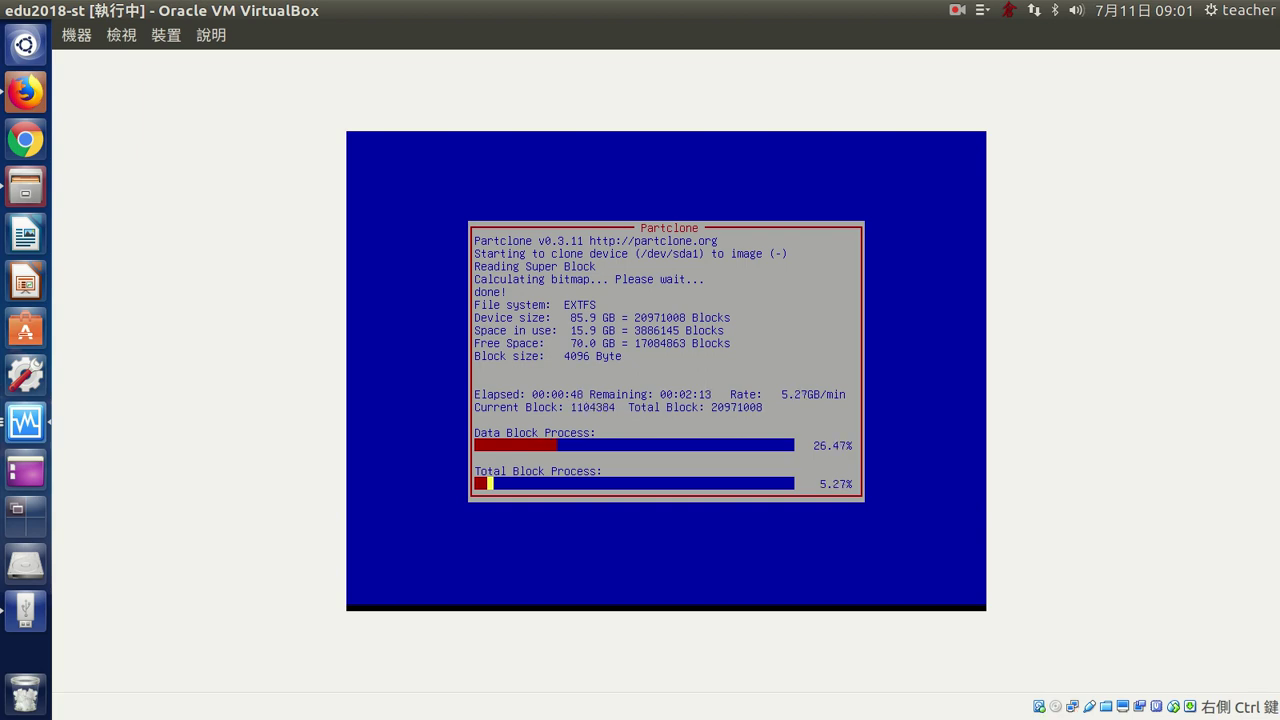
{"action": "left_click", "coordinate": [34, 426]}
{"action": "left_click", "coordinate": [490, 182]}
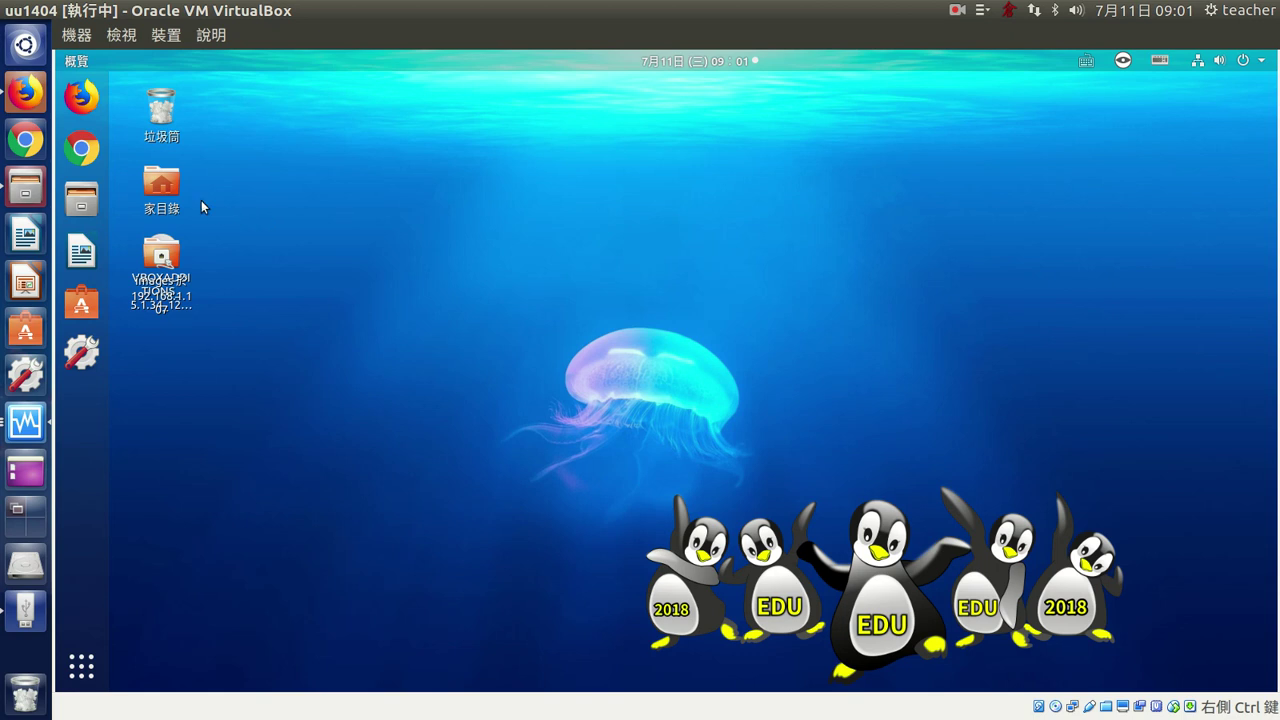
- Open the home folder and then the 公共 folder on the uu1404 desktop
{"action": "left_click", "coordinate": [164, 187]}
{"action": "double_click", "coordinate": [164, 187]}
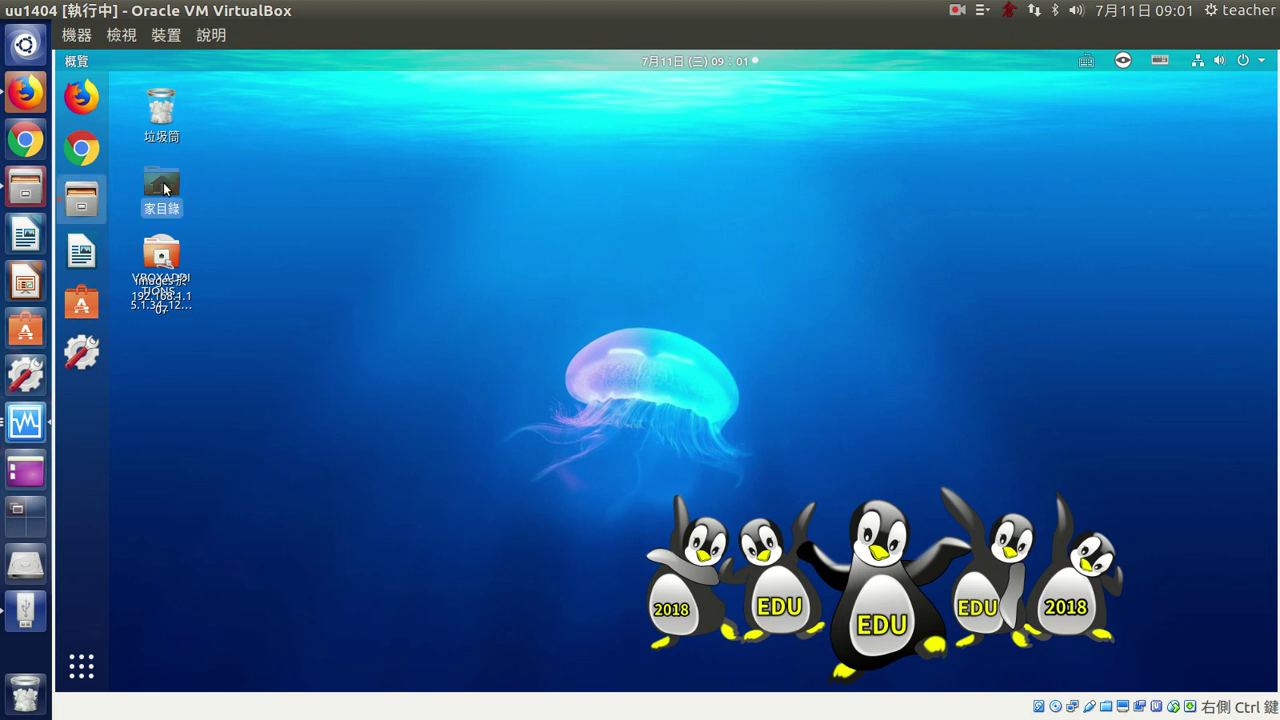
{"action": "left_click", "coordinate": [757, 245]}
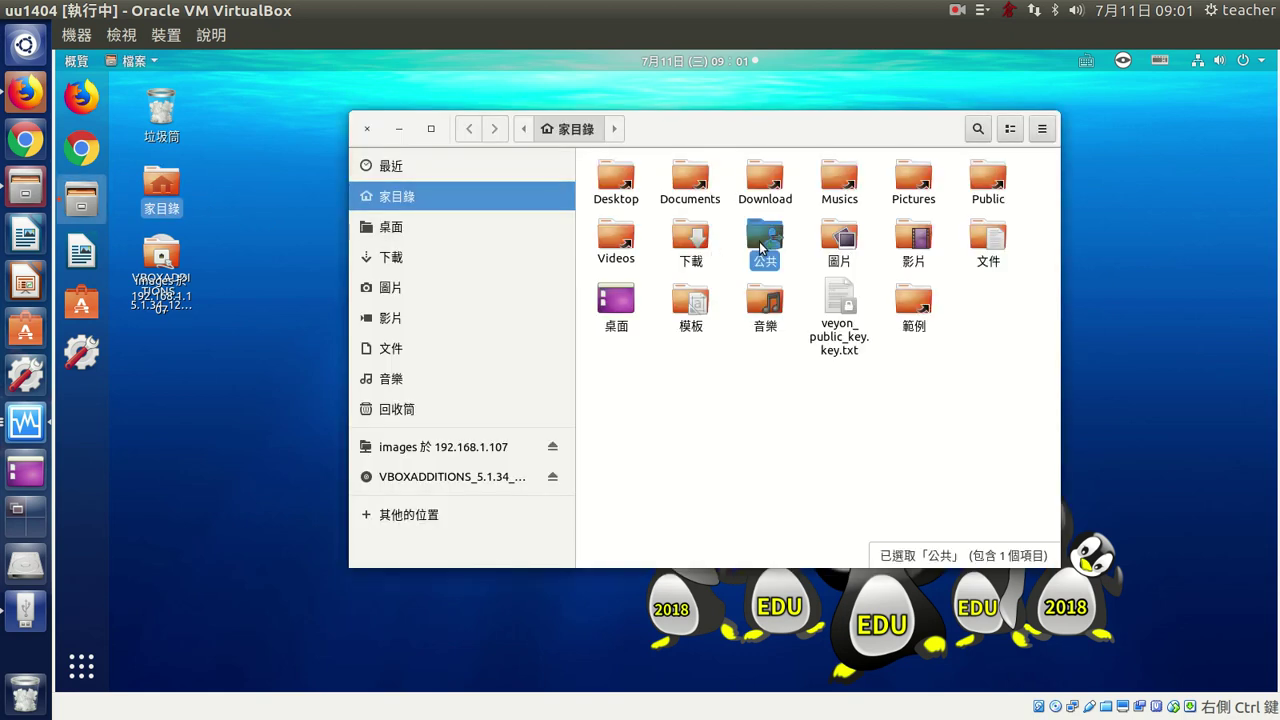
{"action": "double_click", "coordinate": [759, 240]}
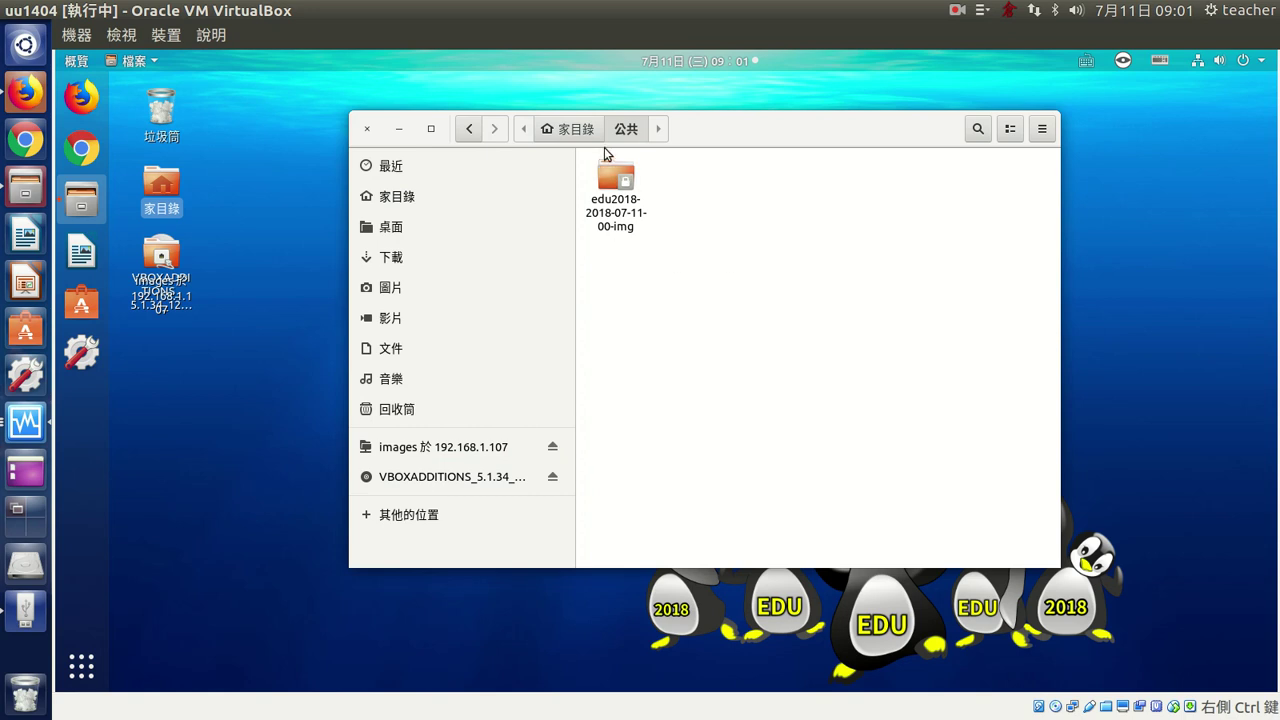
{"action": "left_click", "coordinate": [618, 225]}
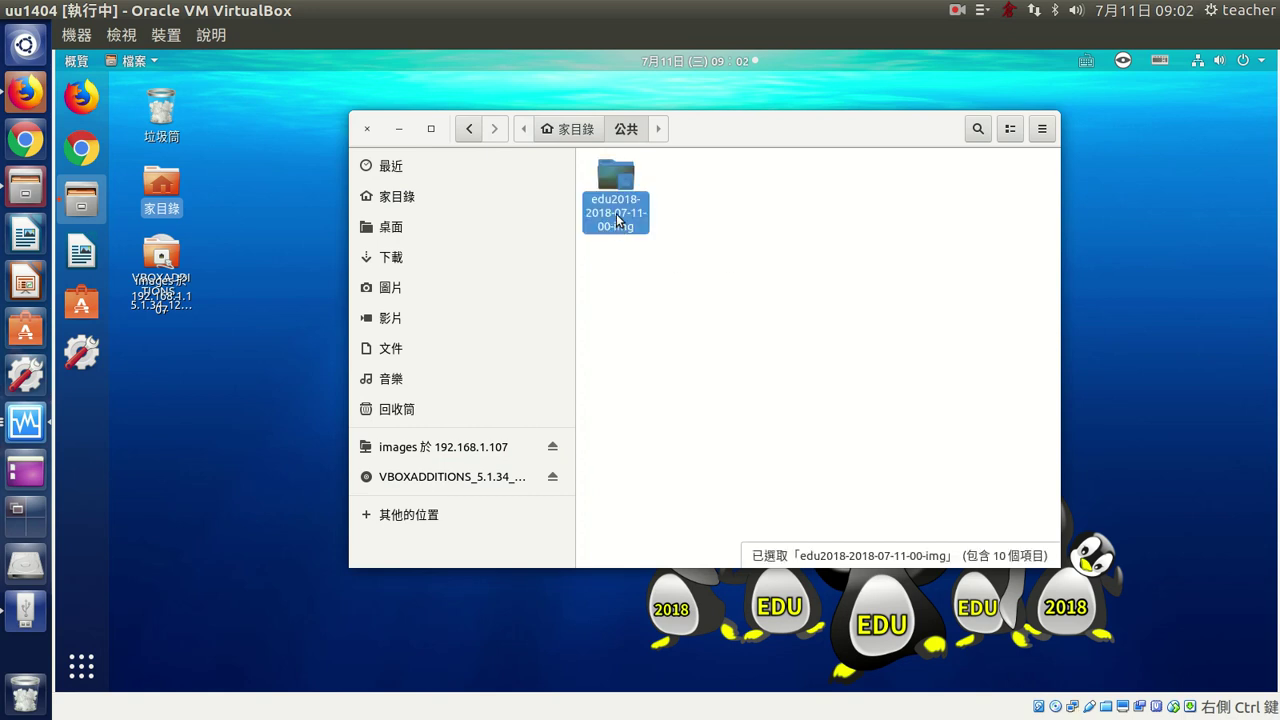
{"action": "left_click", "coordinate": [843, 337]}
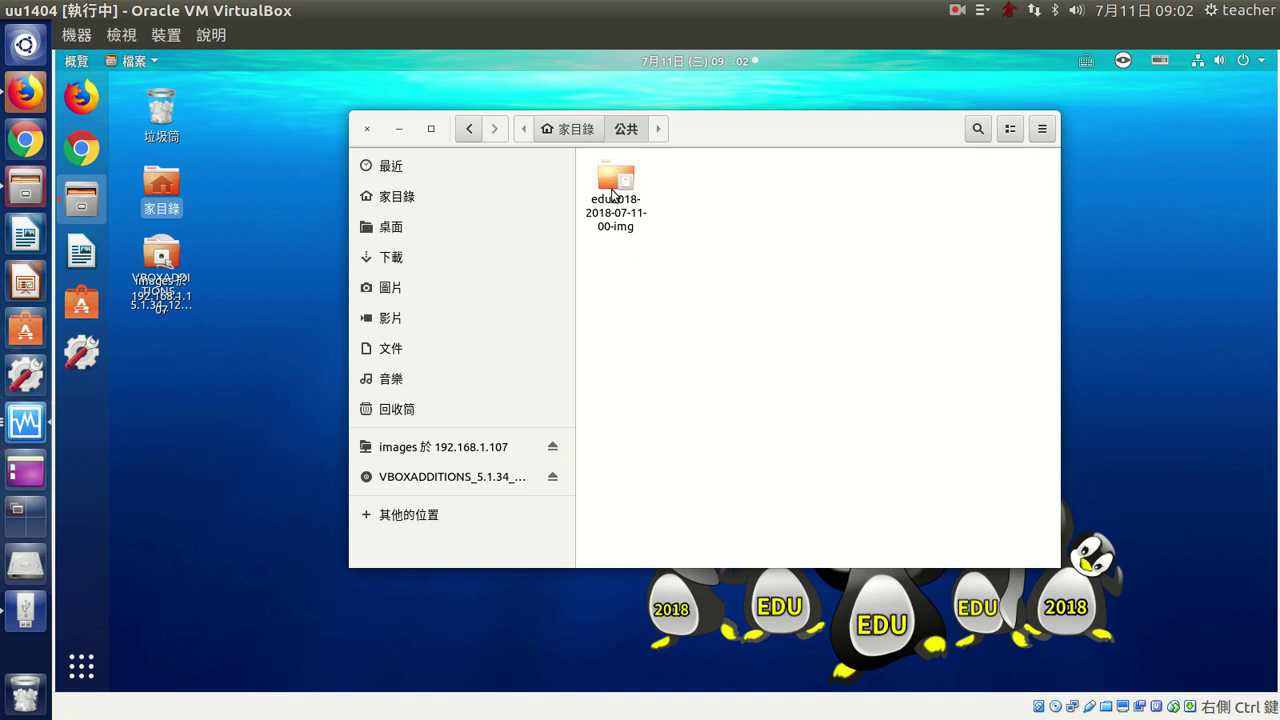
{"action": "left_click", "coordinate": [609, 218]}
{"action": "right_click", "coordinate": [608, 216]}
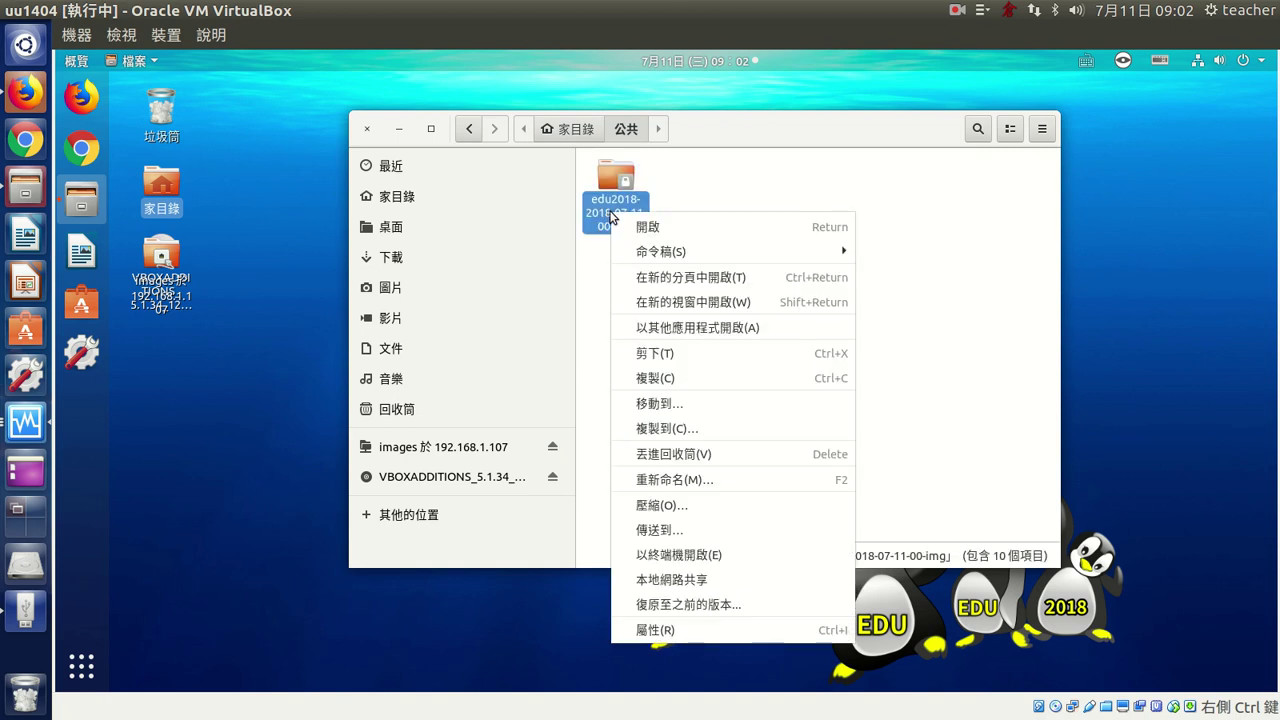
{"action": "left_click", "coordinate": [691, 632]}
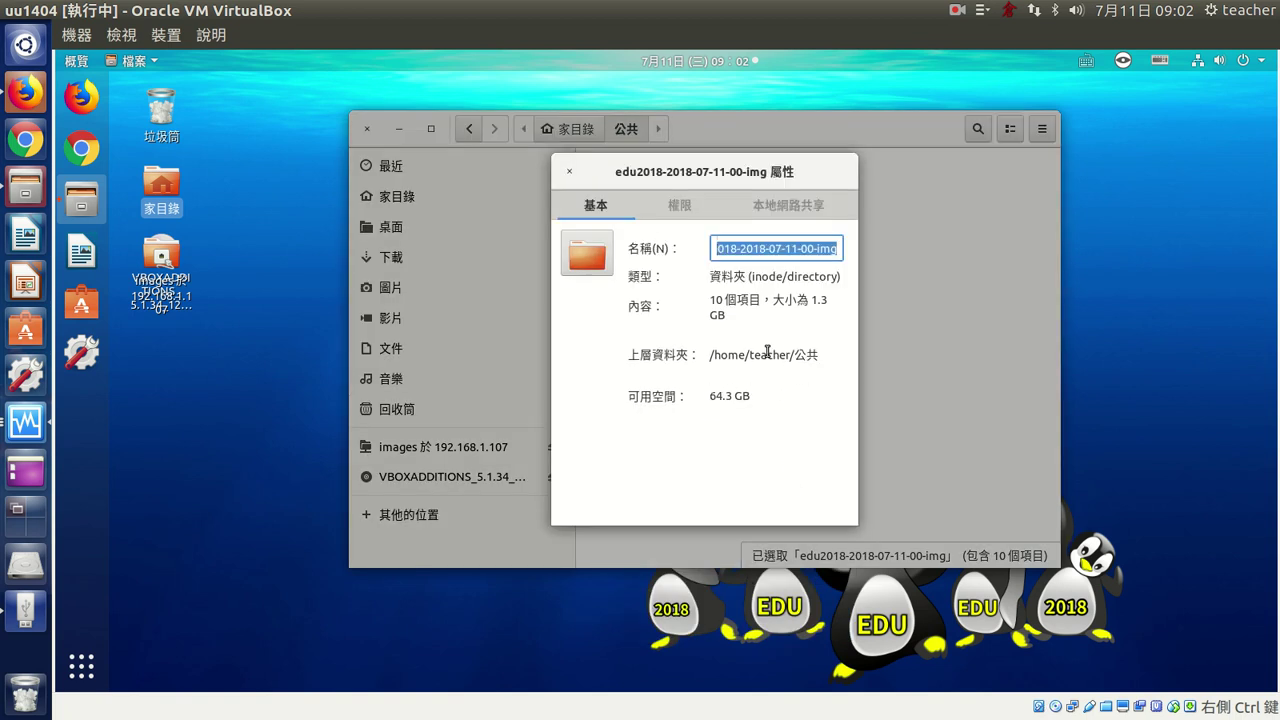
{"action": "left_click_drag", "start_coordinate": [807, 300], "coordinate": [828, 300]}
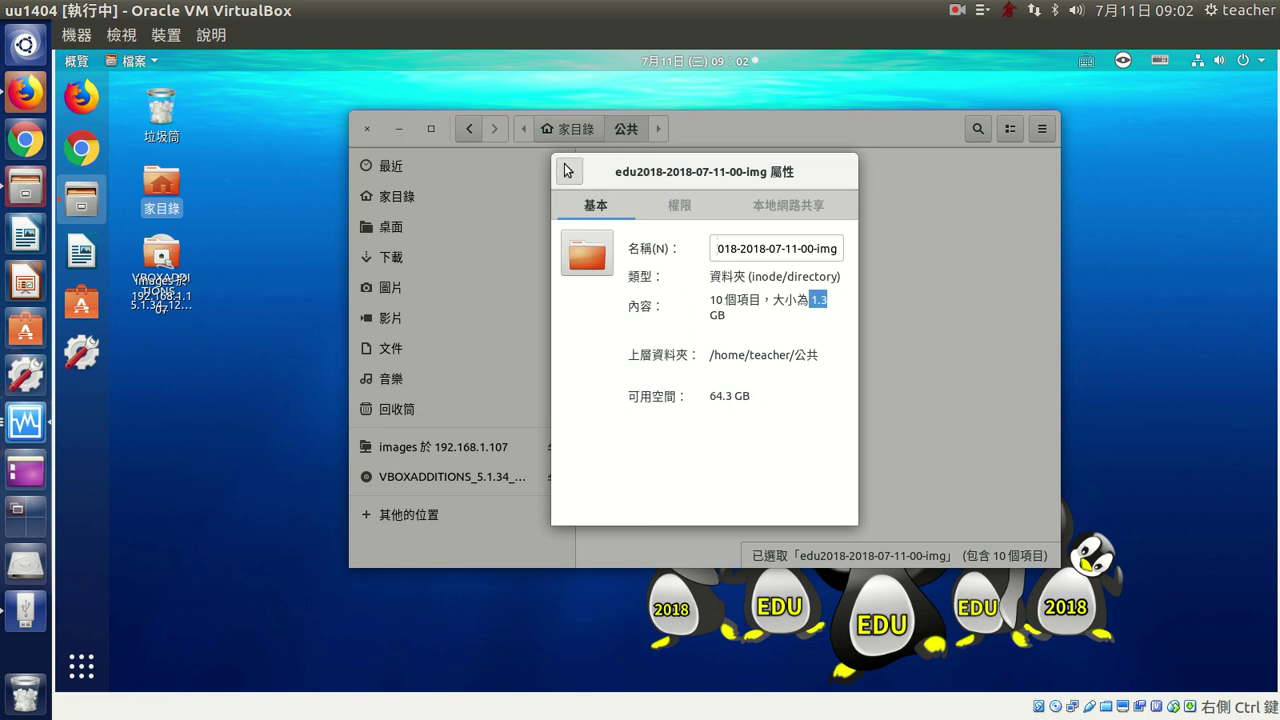
{"action": "key", "text": "Escape"}
{"action": "left_click", "coordinate": [809, 288]}
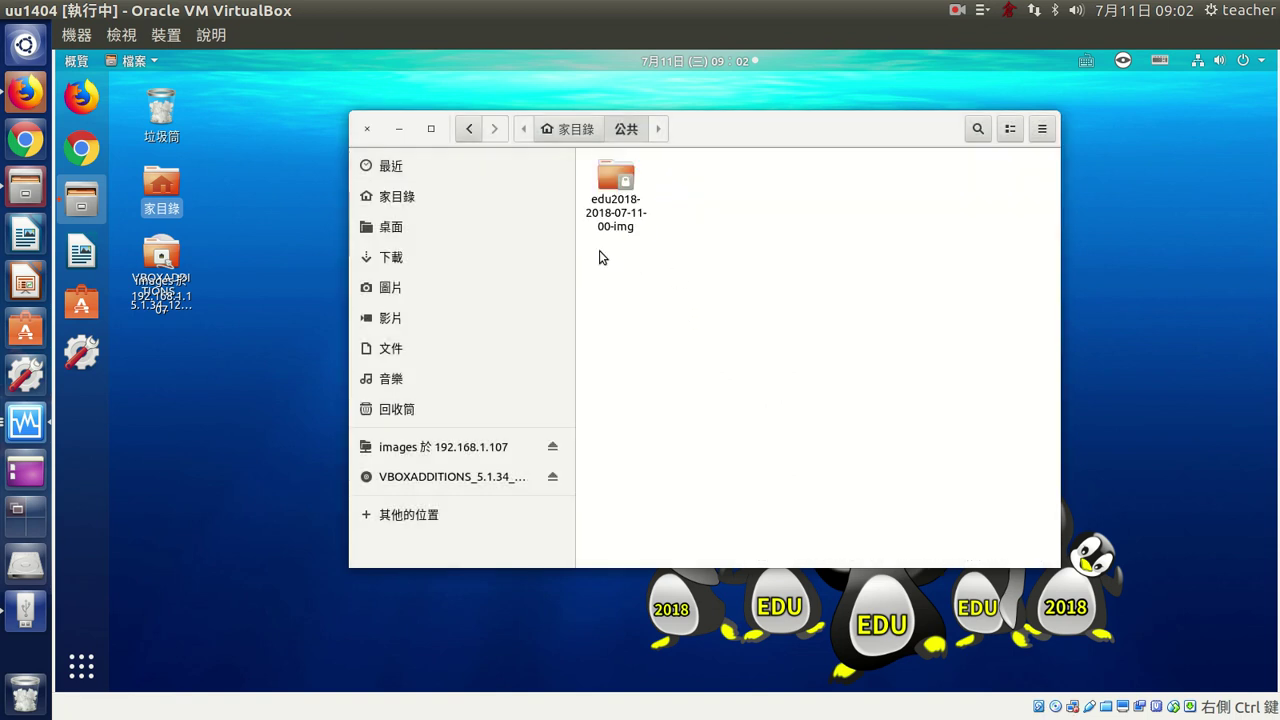
- Switch back to the edu2018-st VM window showing the Partclone backup
{"action": "left_click", "coordinate": [10, 430]}
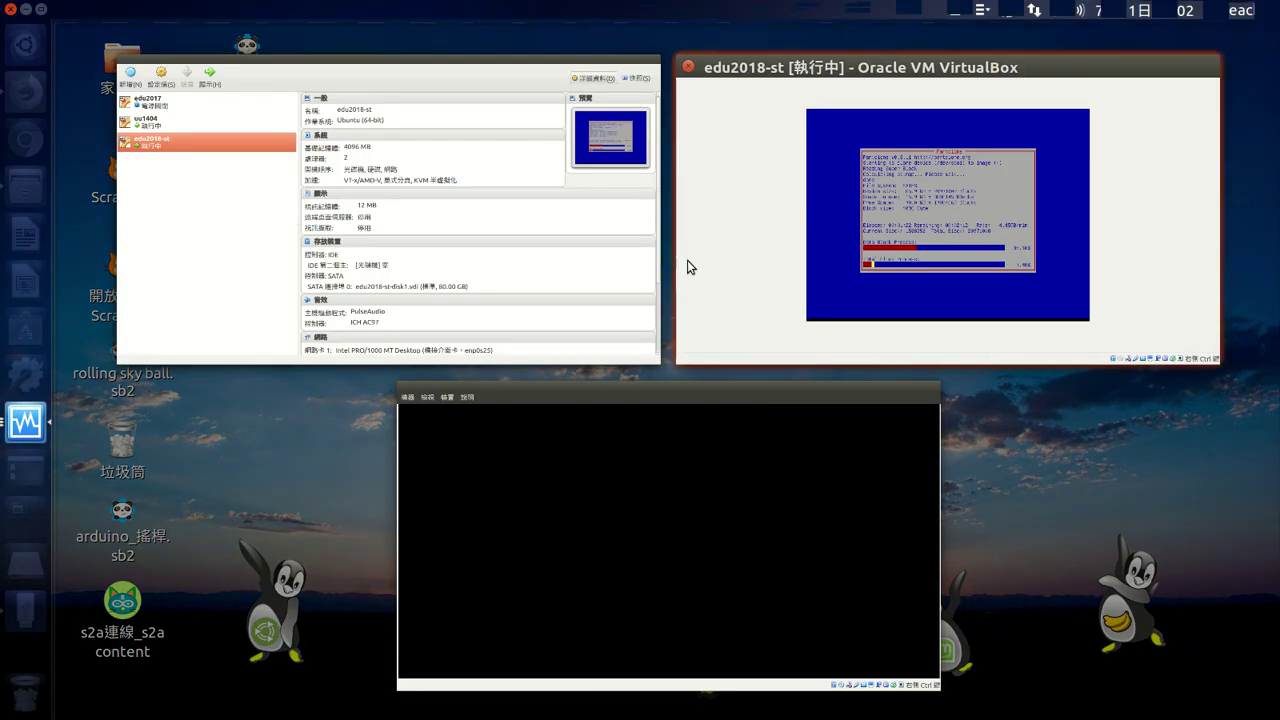
{"action": "left_click", "coordinate": [675, 273]}
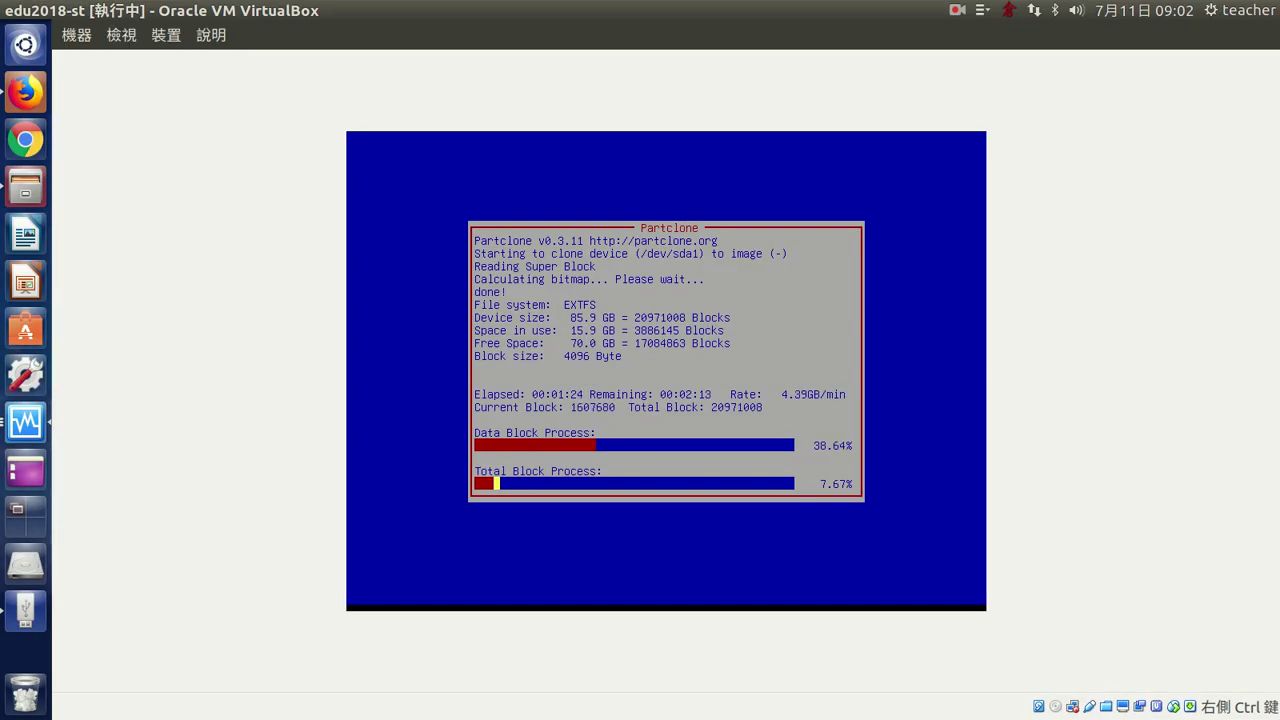